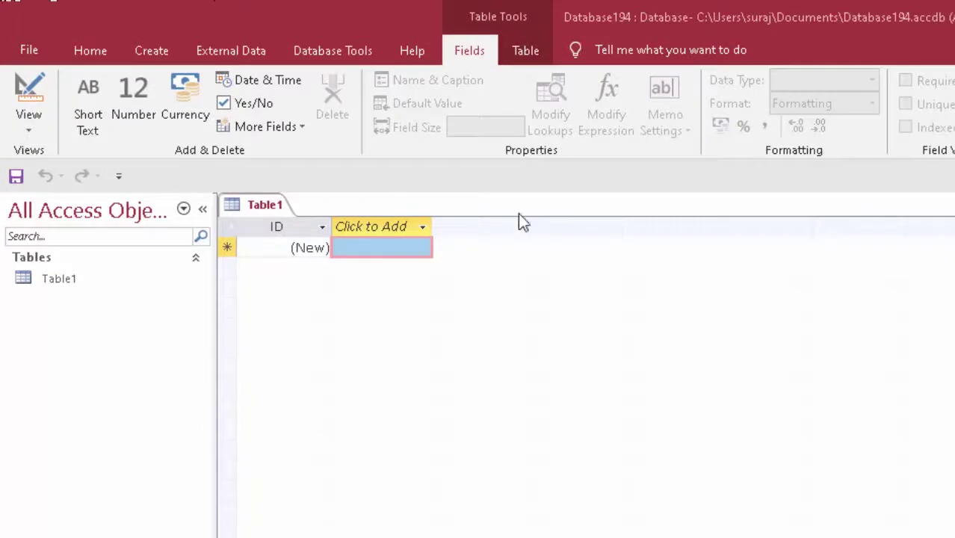
Switch Table1 to Design View, bringing up the Save As prompt for the table.
click(33, 116)
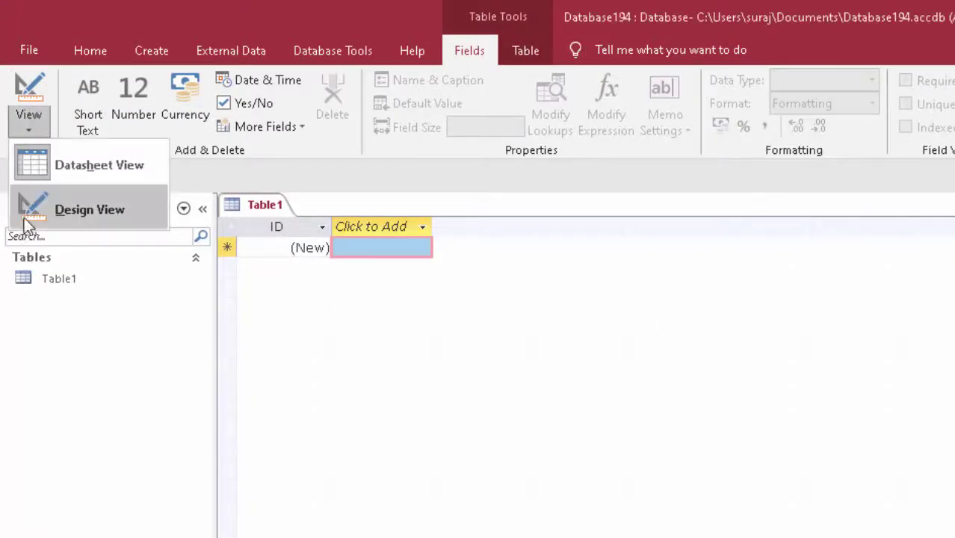
click(93, 212)
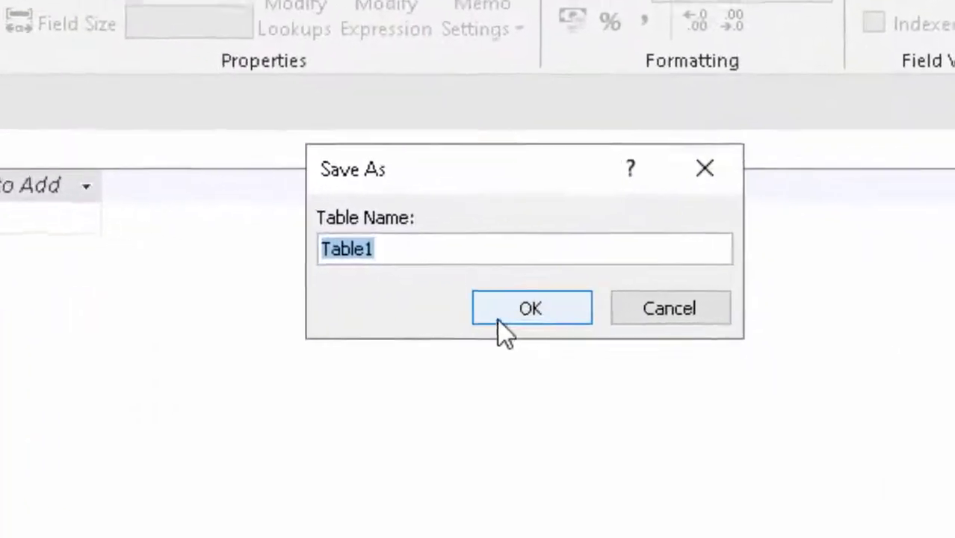
Save the table as Table1 and rename the ID field to Product Id.
click(600, 310)
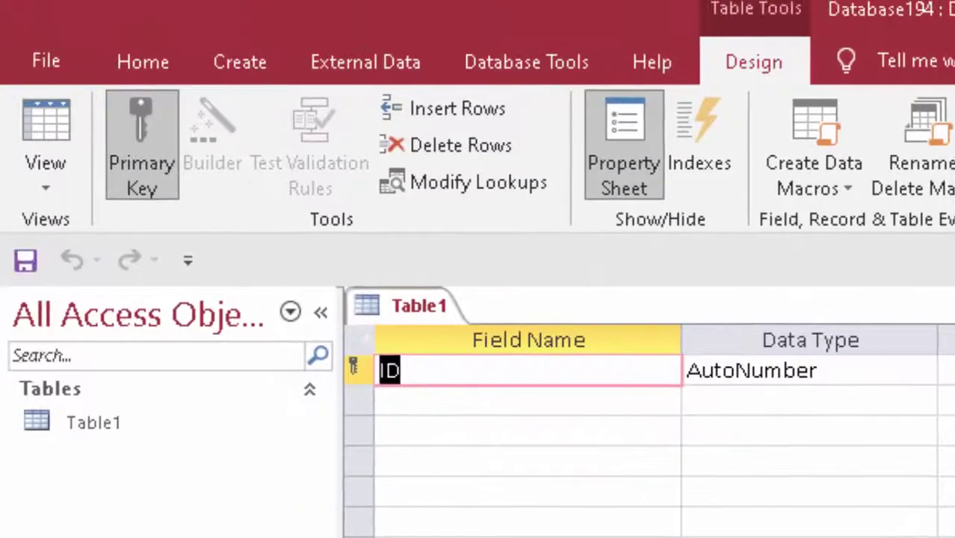
key(BackSpace)
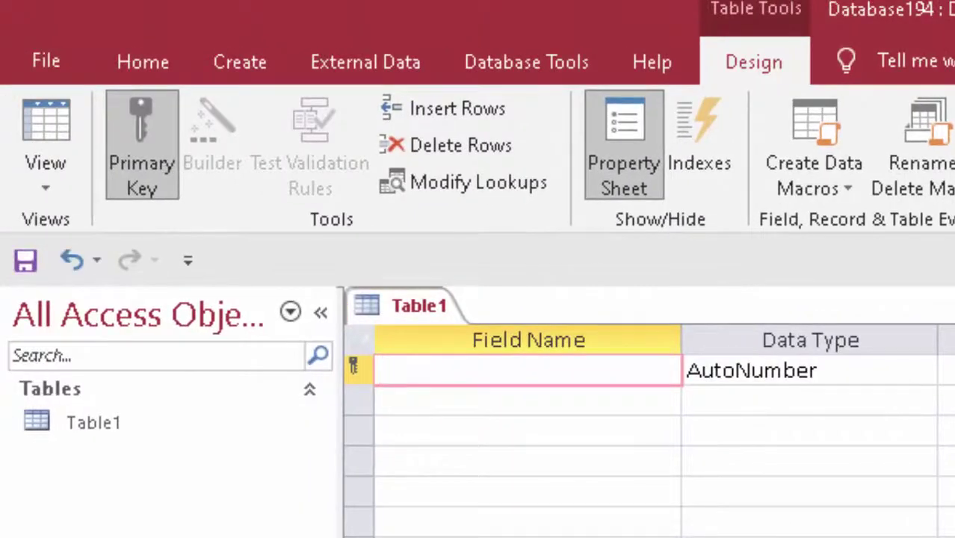
text(Product I)
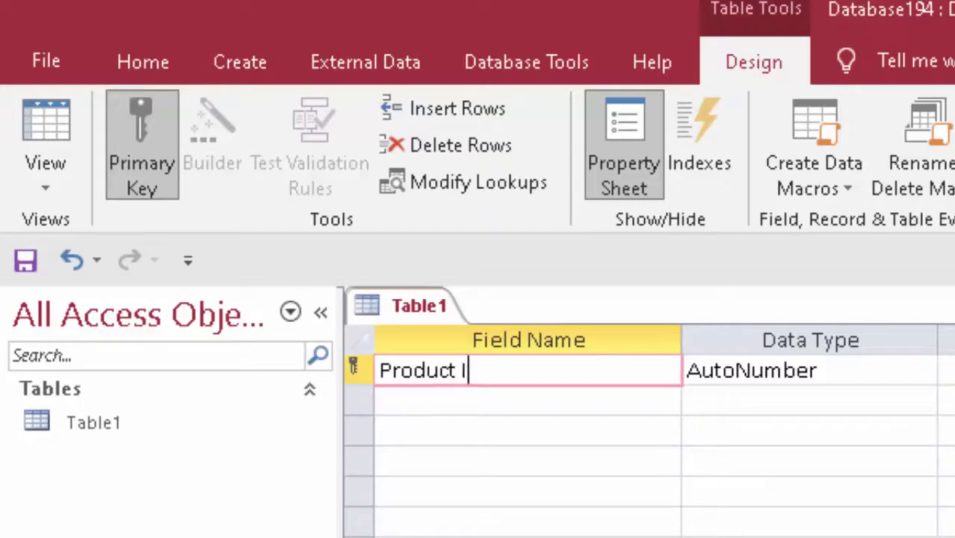
text(d)
key(Tab)
key(Tab)
key(Tab)
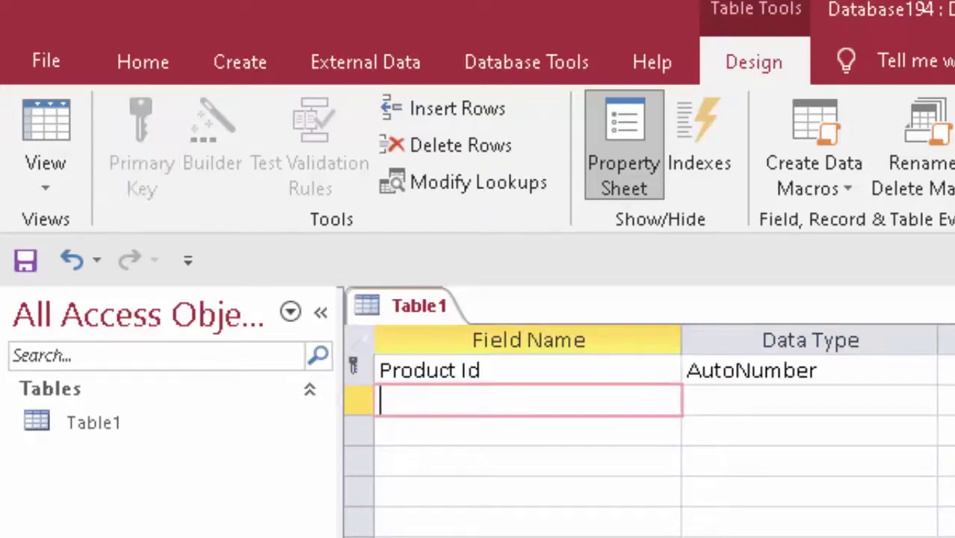
Add a Product Name field as Short Text and a Price field as Currency.
text(Pro)
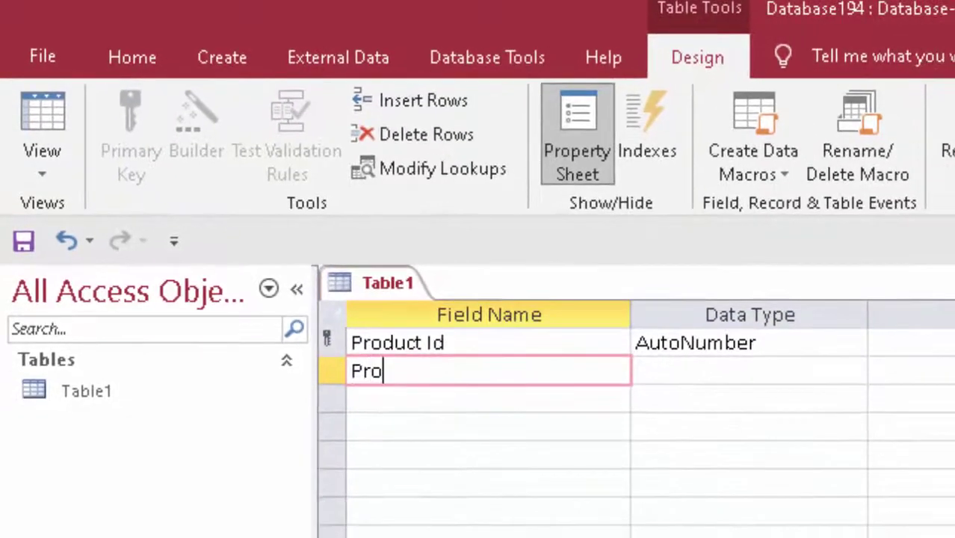
text(duct )
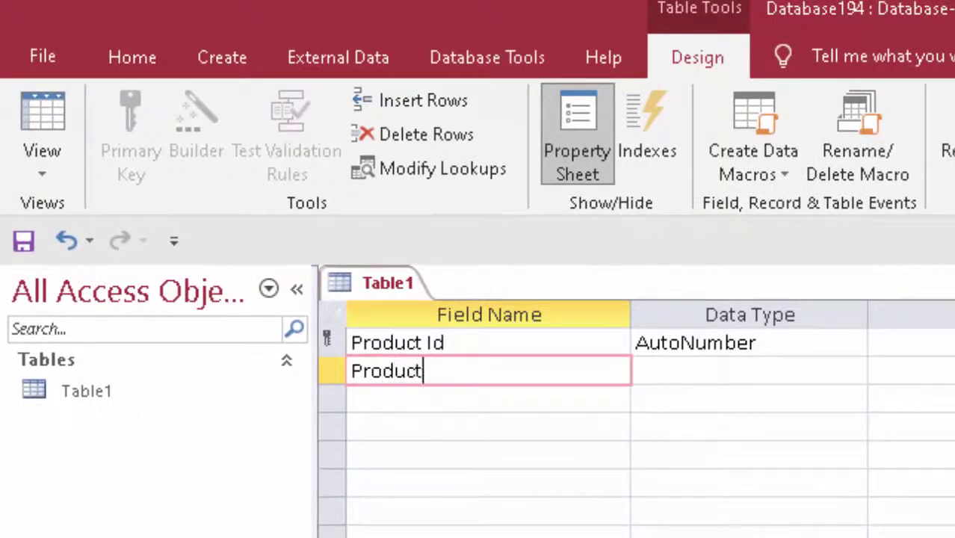
text(Name)
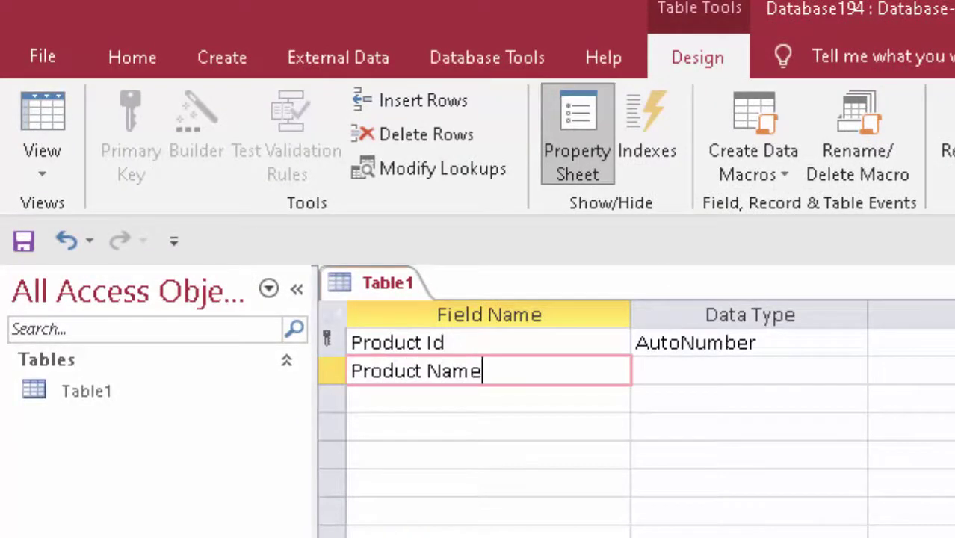
key(Tab)
key(Tab)
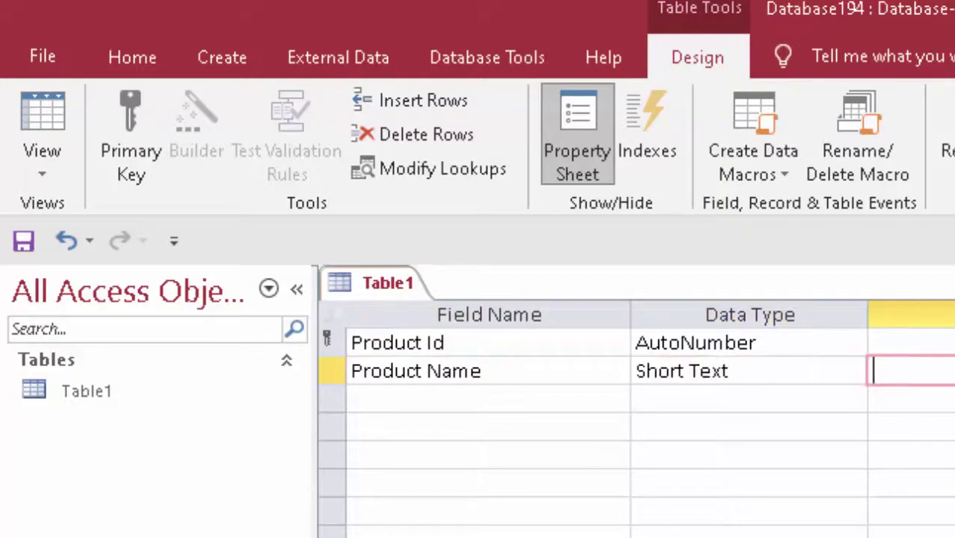
key(Tab)
text(Pric)
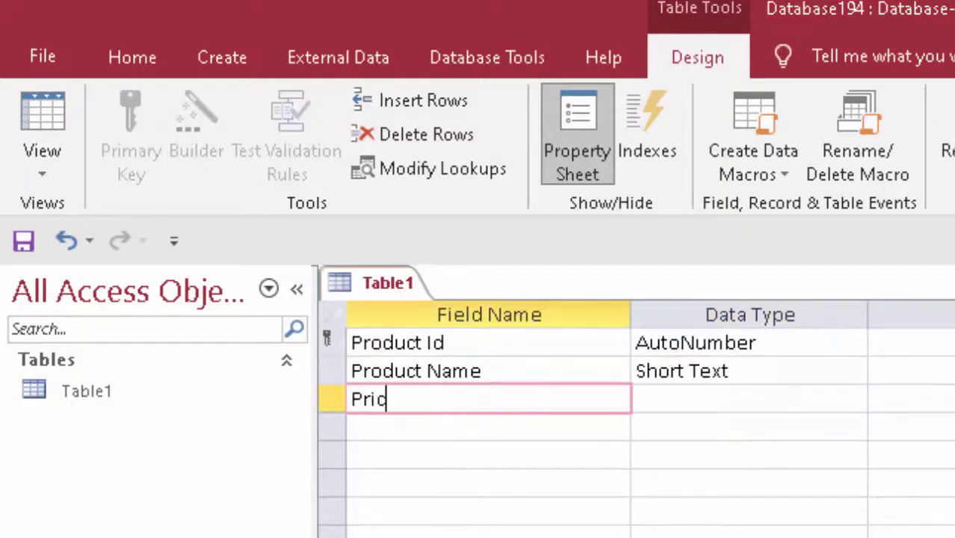
text(e)
key(Tab)
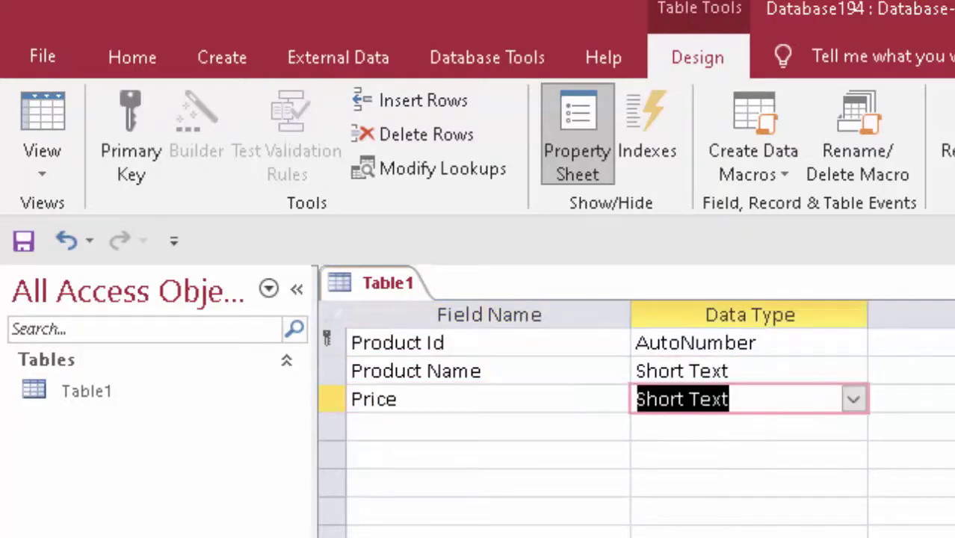
click(853, 398)
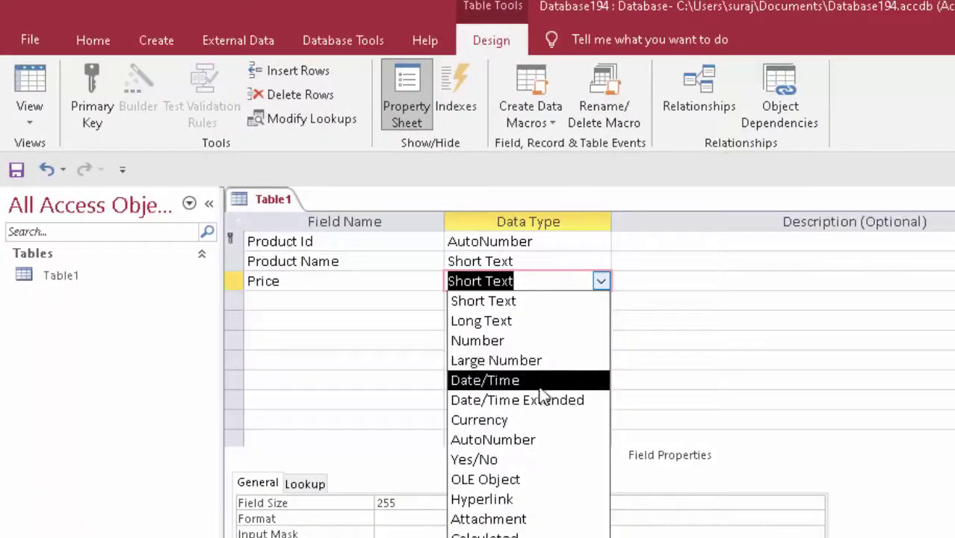
key(Escape)
Add a Unit field of type Number with Field Size Double.
text(Currency)
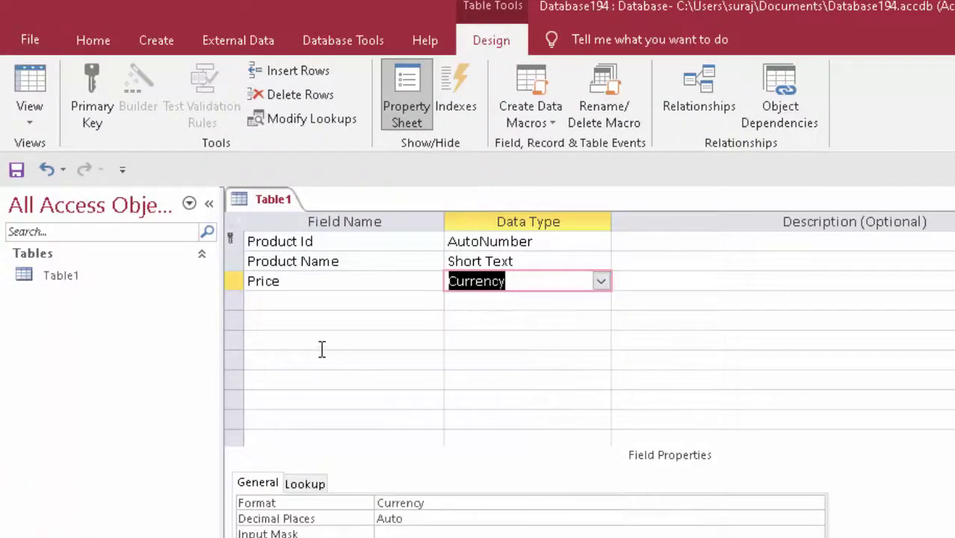
click(303, 303)
text(Unit)
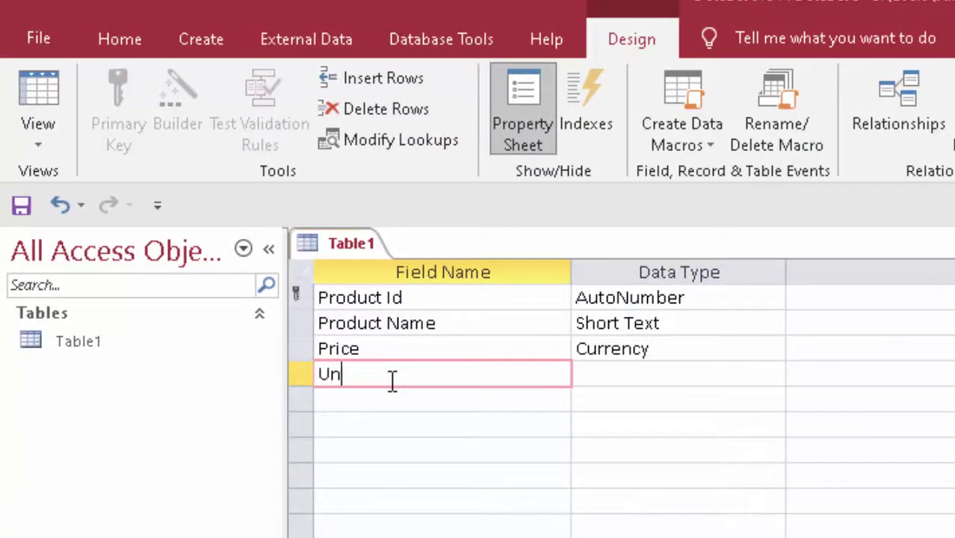
key(Tab)
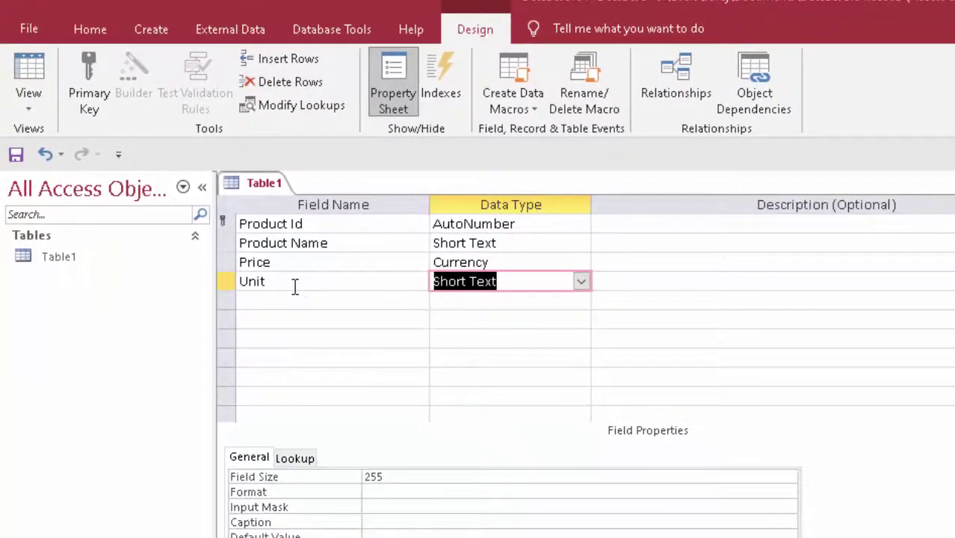
click(580, 284)
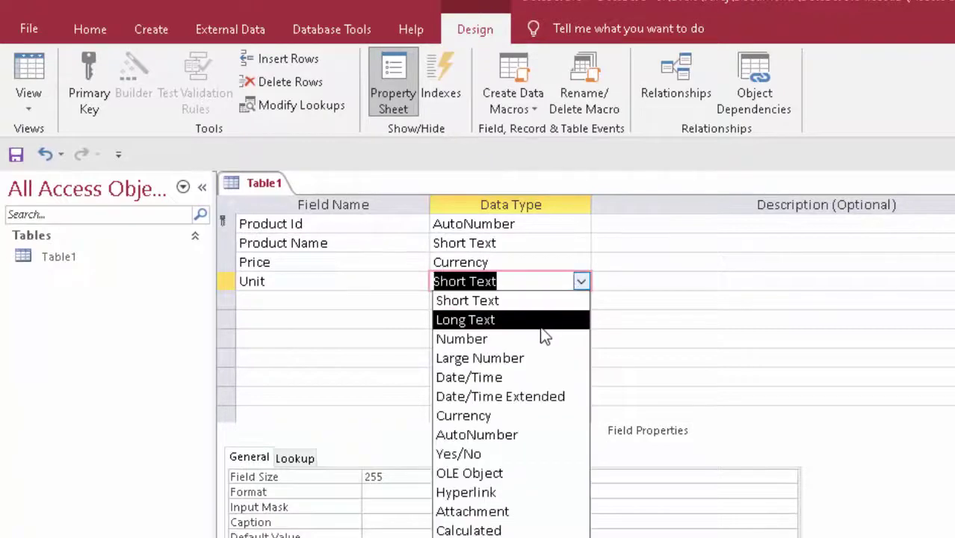
click(534, 338)
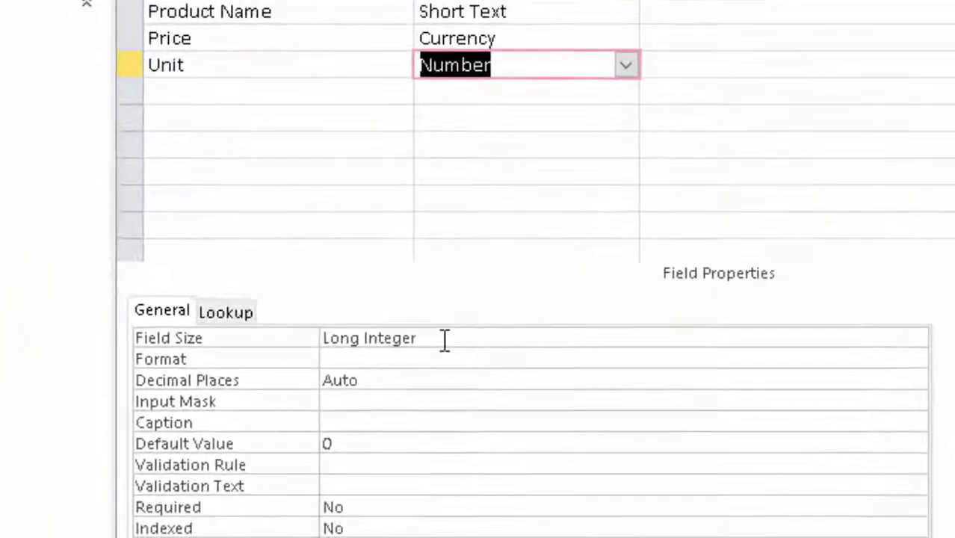
click(534, 338)
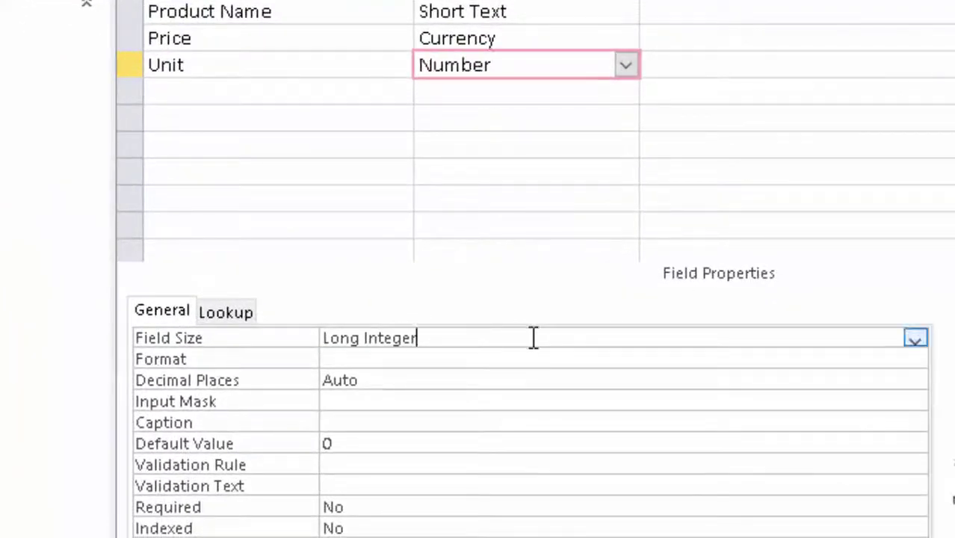
click(914, 340)
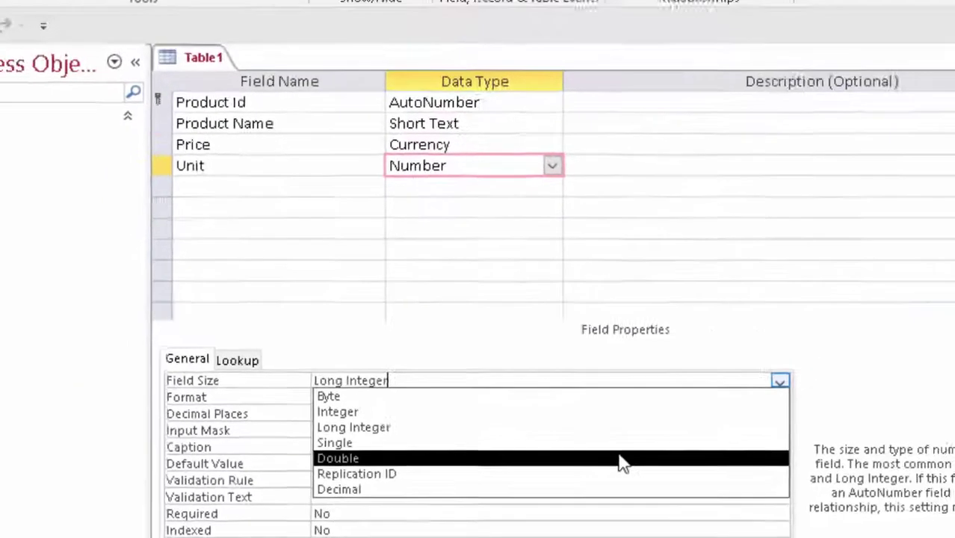
click(703, 437)
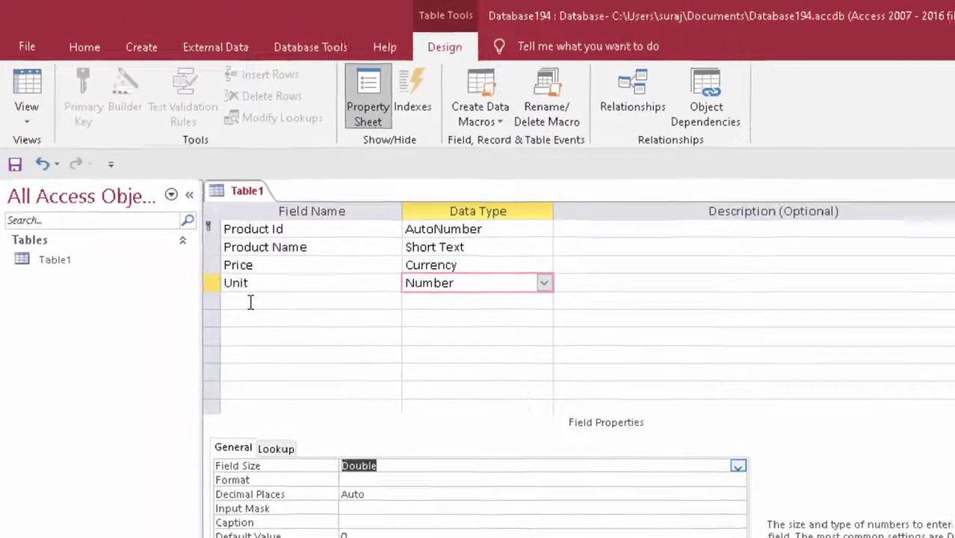
click(224, 269)
text(Total)
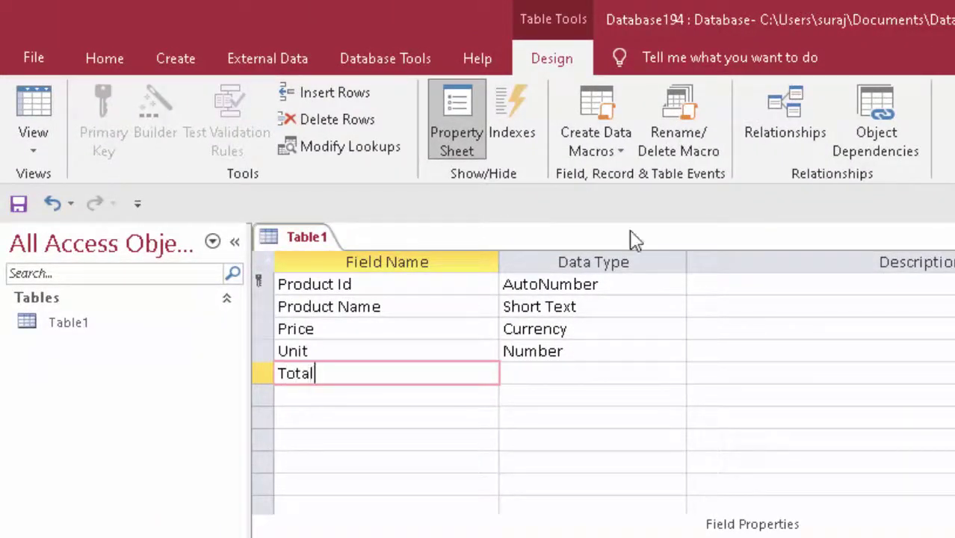
Make Total a Currency field and add a Tax field below it.
click(628, 374)
click(674, 374)
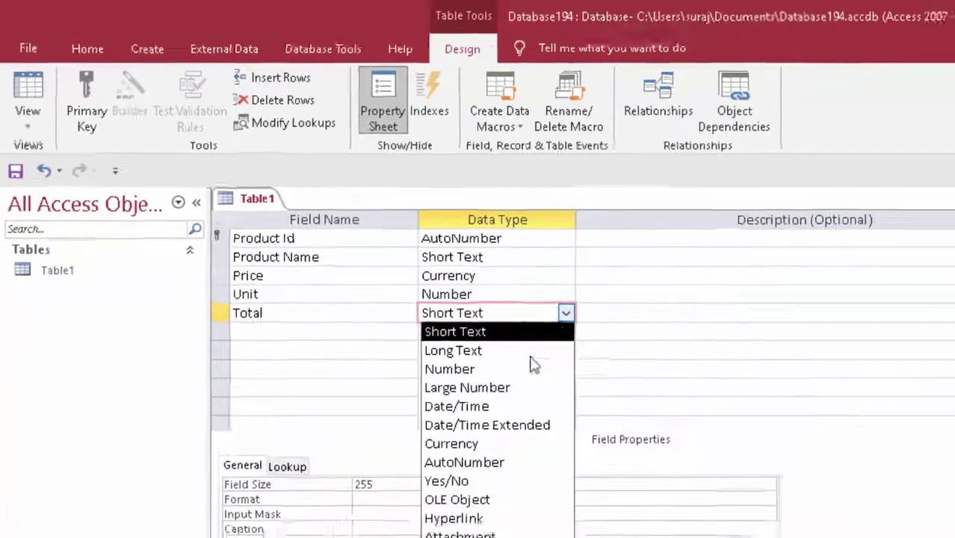
click(502, 443)
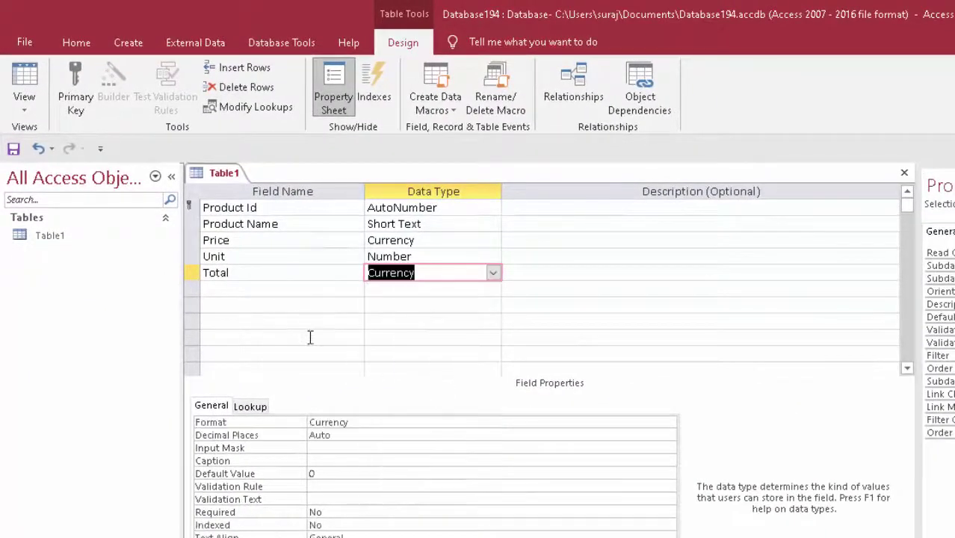
click(249, 289)
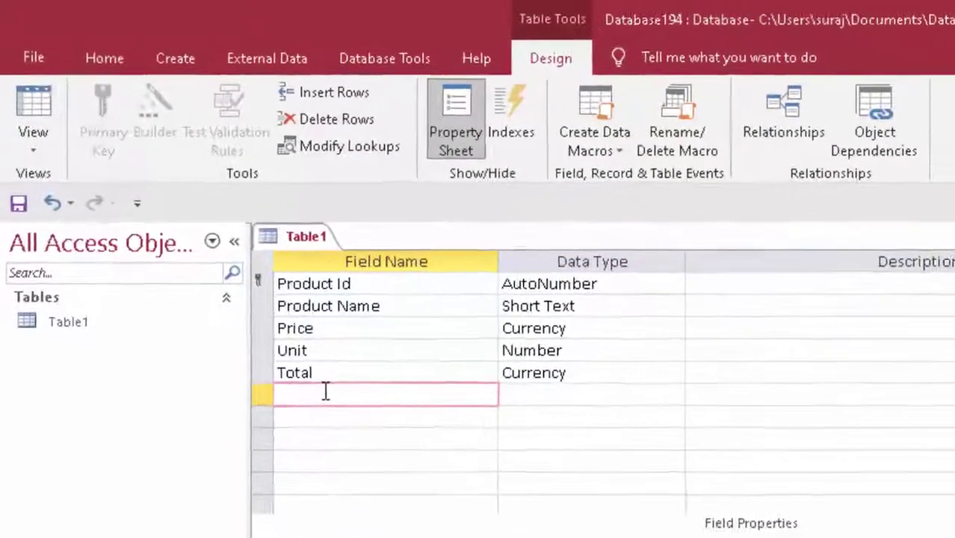
text(Tax)
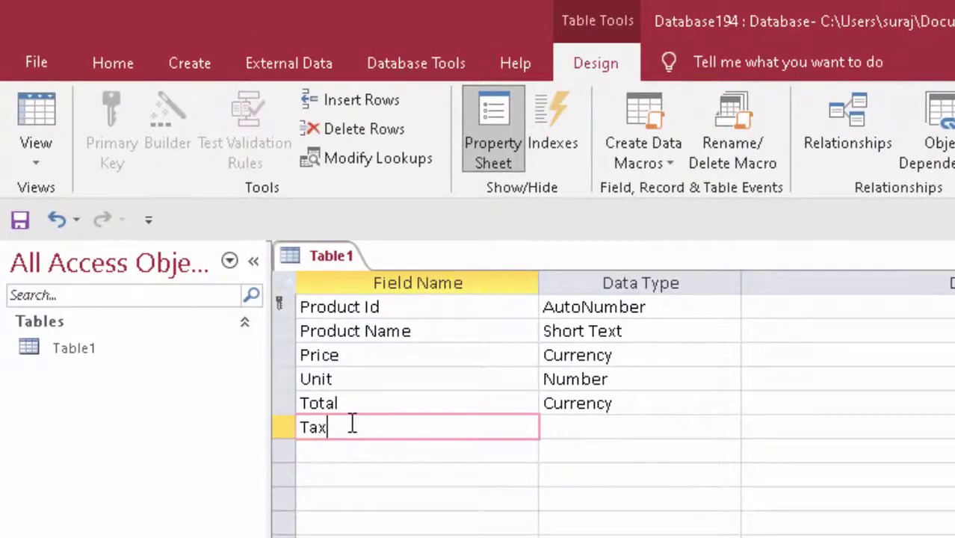
key(Tab)
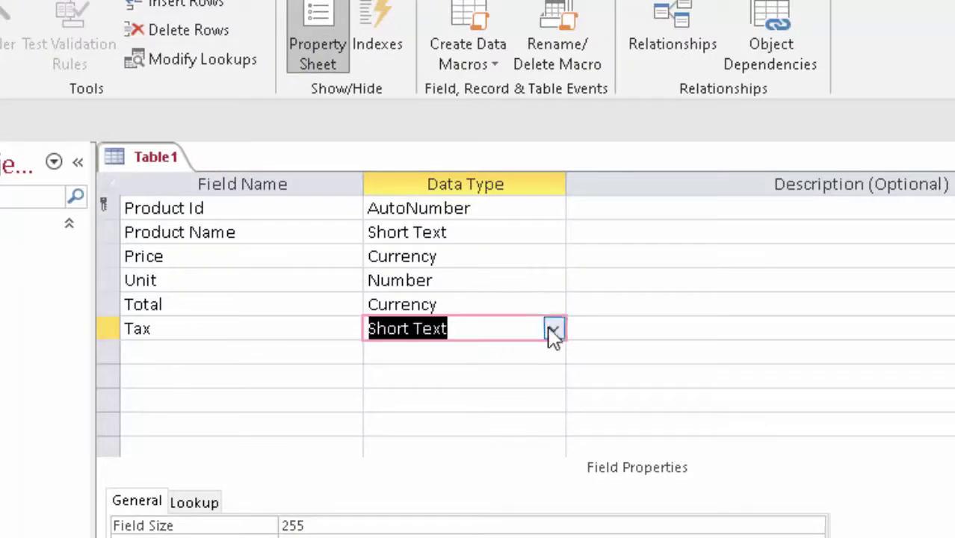
click(554, 329)
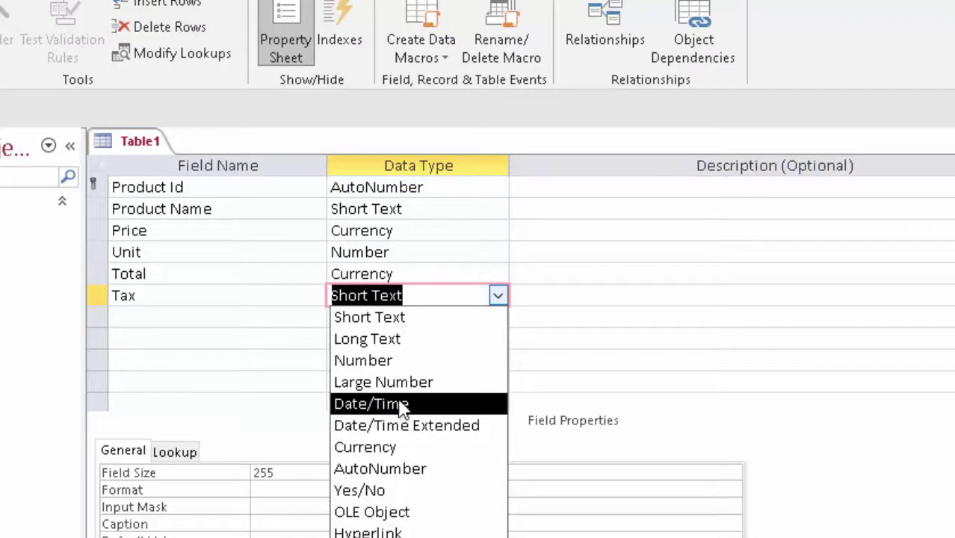
Make Tax a Number field with Field Size Double and review its Format options.
click(389, 362)
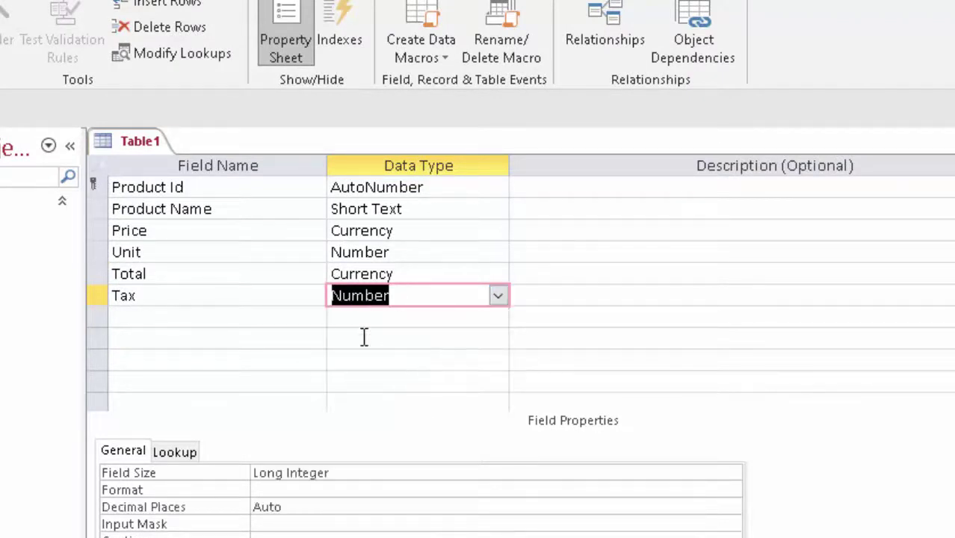
click(504, 470)
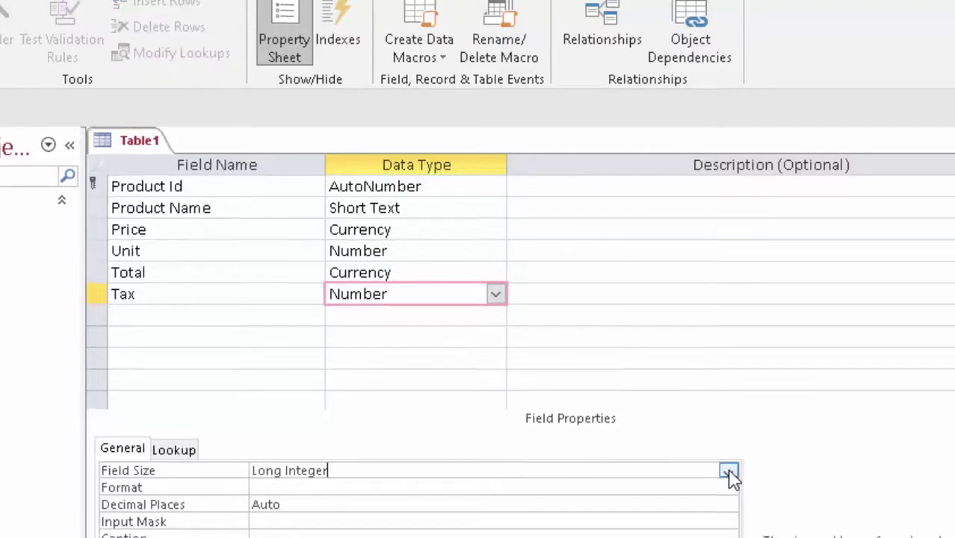
click(729, 473)
click(477, 475)
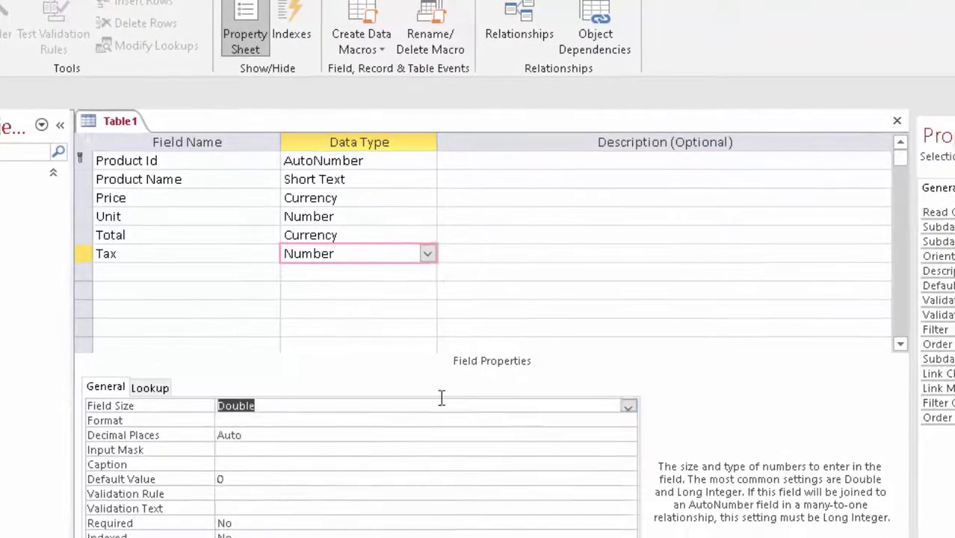
click(489, 253)
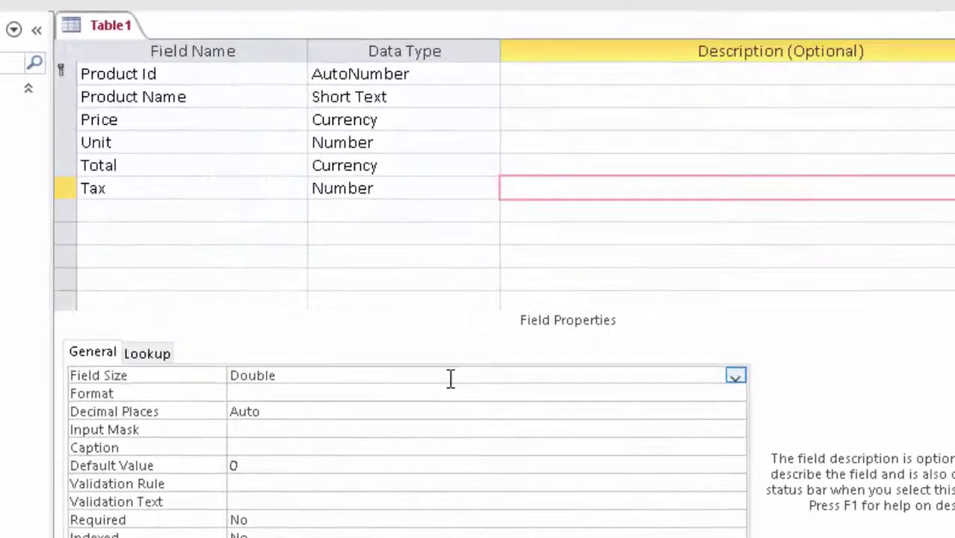
click(298, 360)
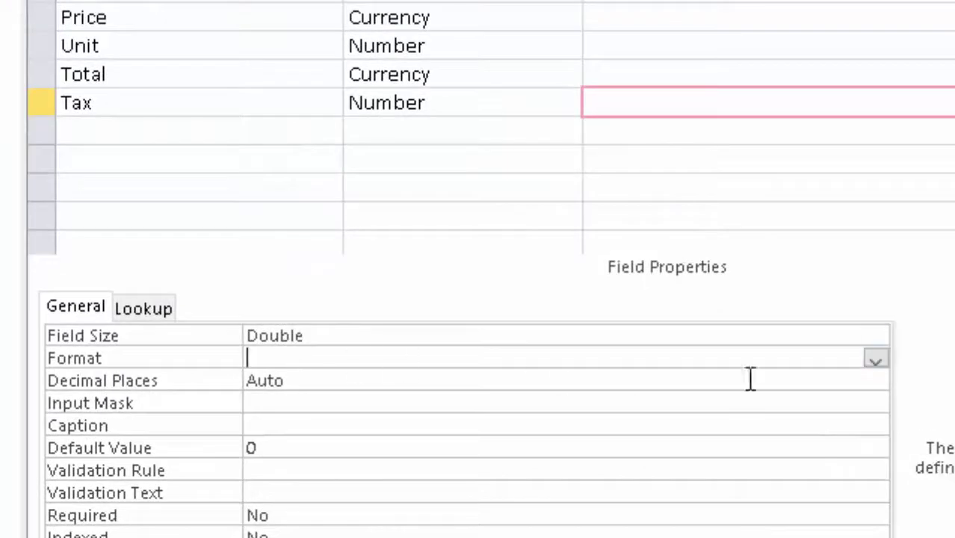
click(873, 358)
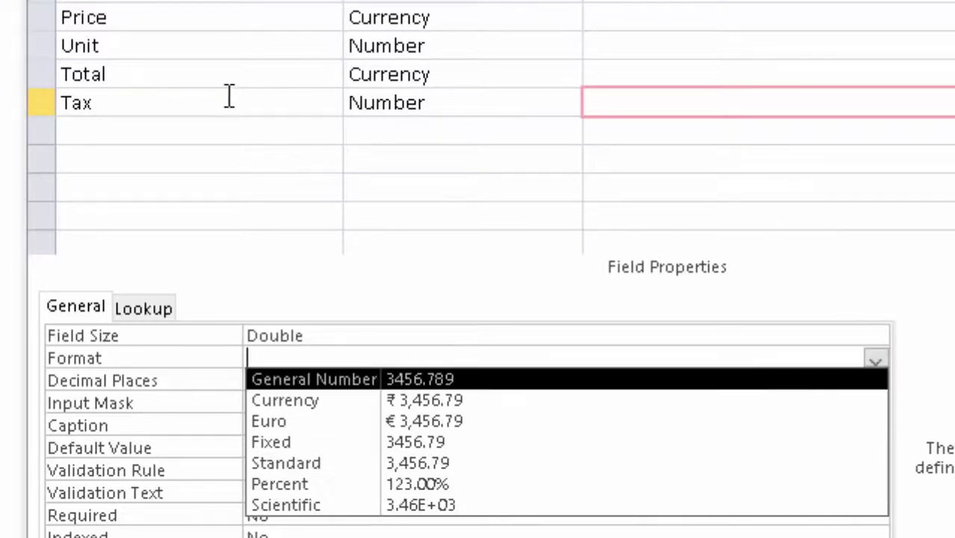
click(241, 183)
Add a Tax Amount field and set the Tax field's Format to Percent.
click(152, 127)
text(Ta)
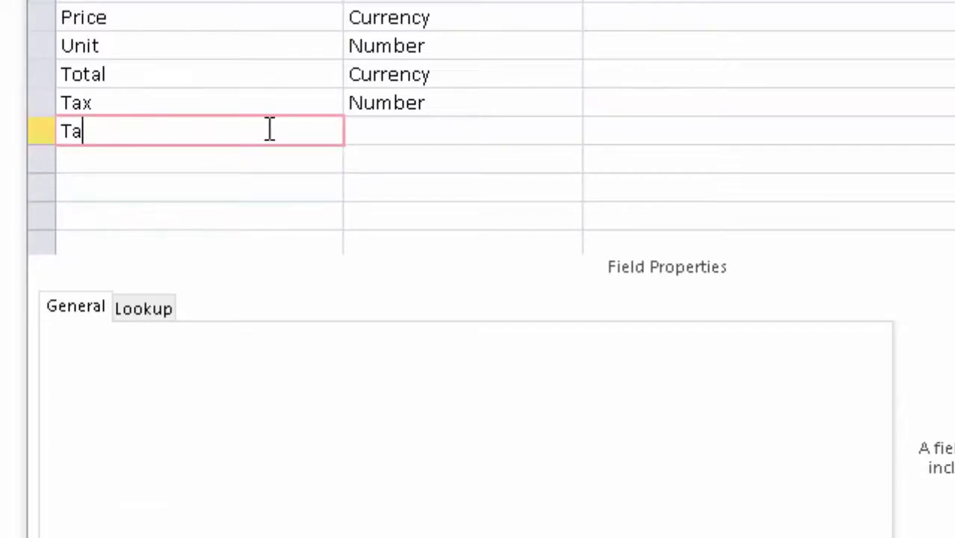
text(x Amo)
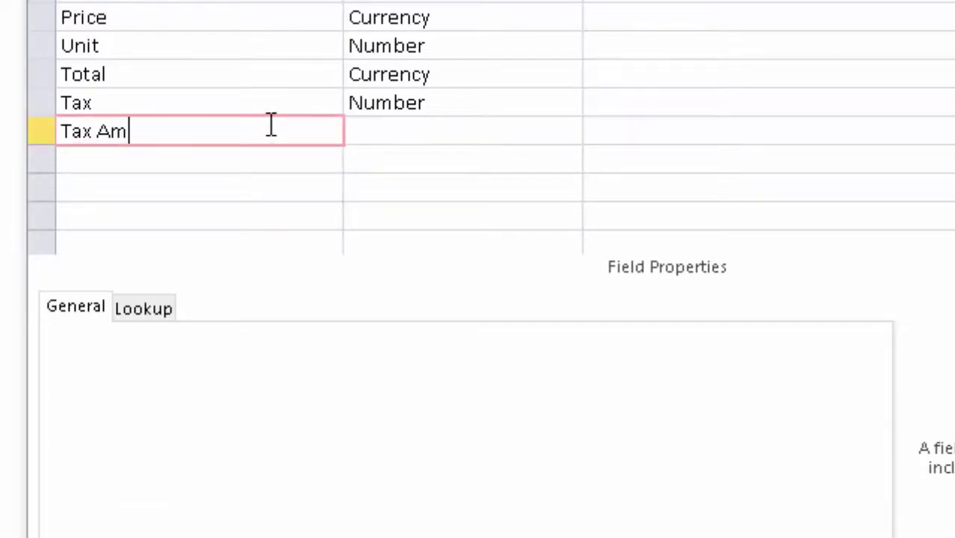
text(unt)
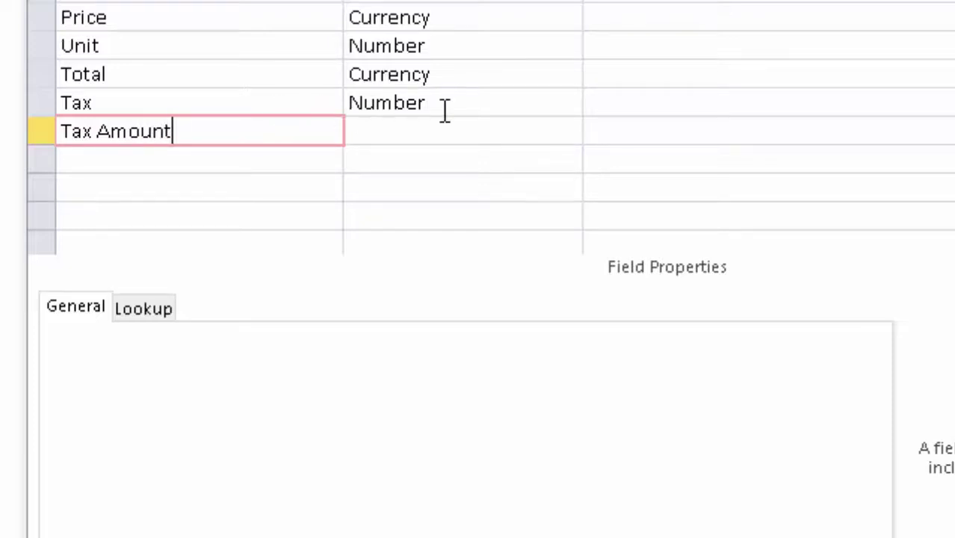
click(628, 103)
click(385, 365)
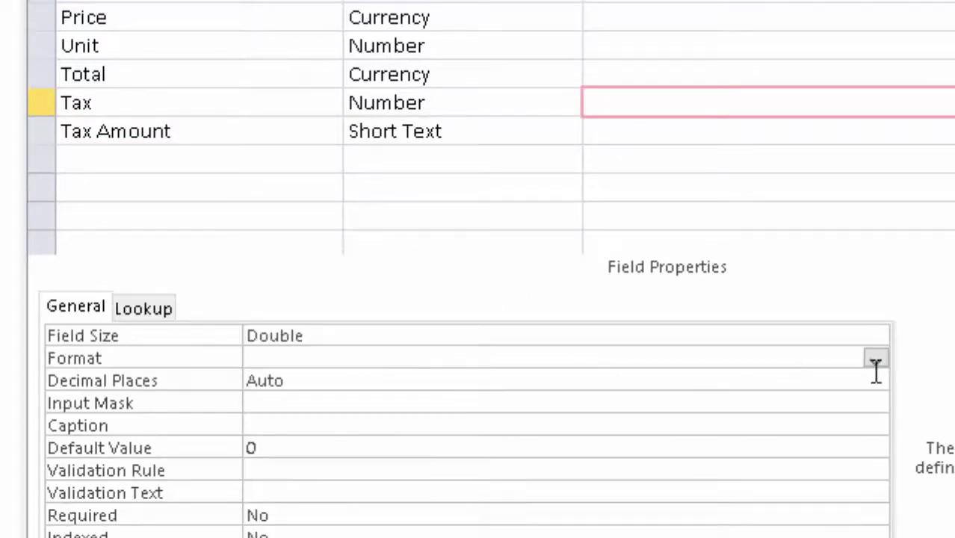
click(874, 360)
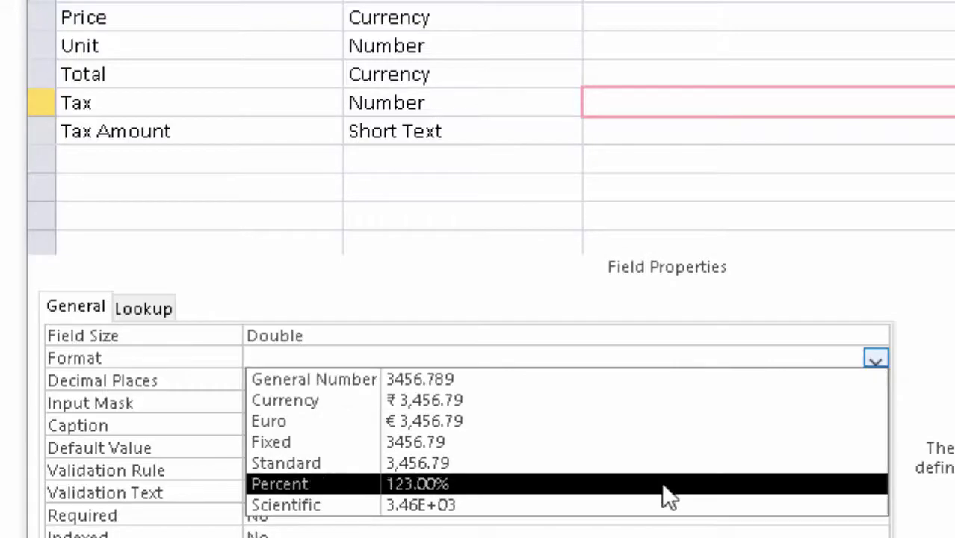
click(662, 482)
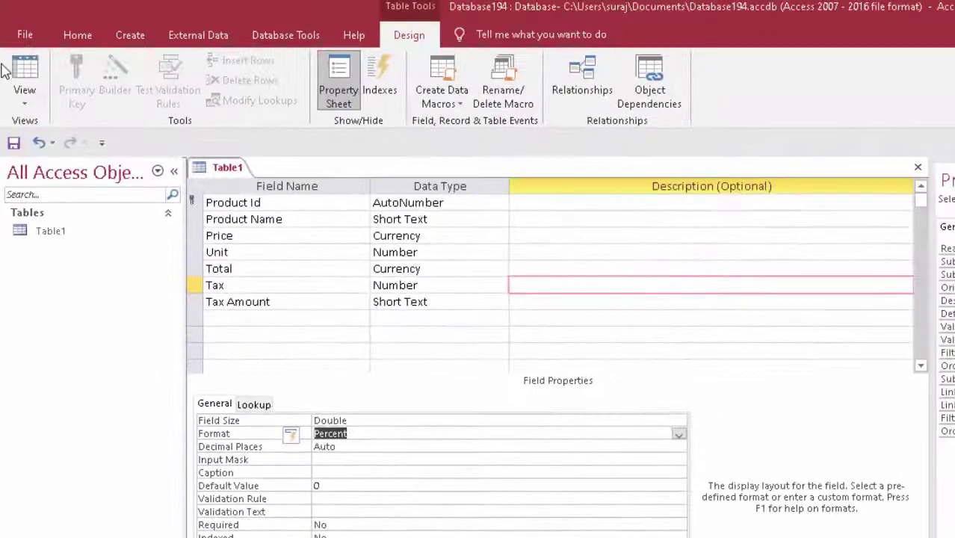
click(30, 79)
Save Table1 and show it in Datasheet View with Product Id through Tax Amount columns.
click(564, 374)
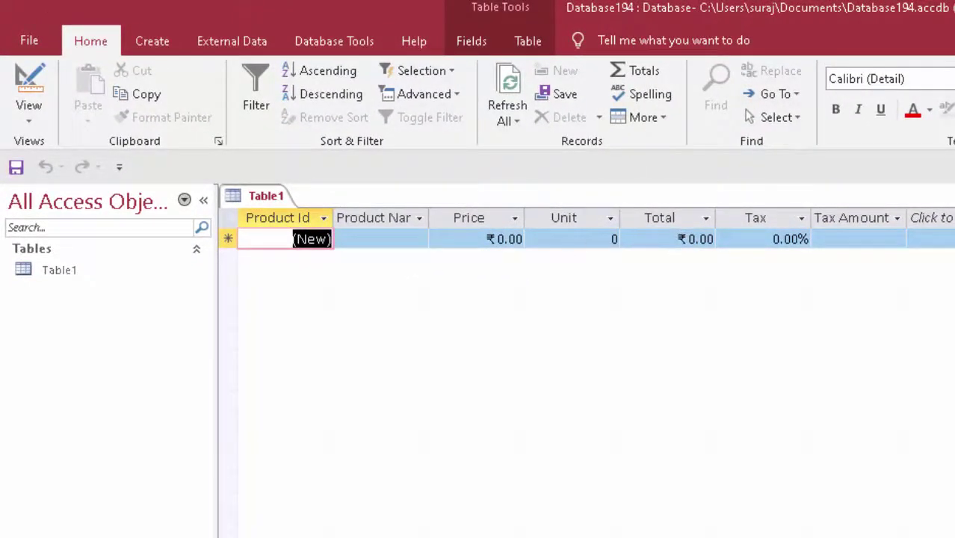
click(27, 125)
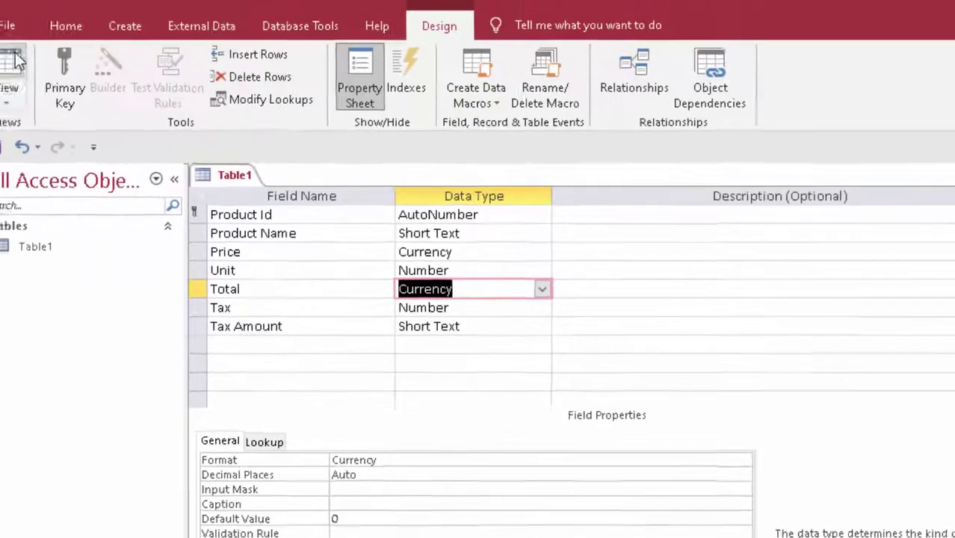
click(16, 60)
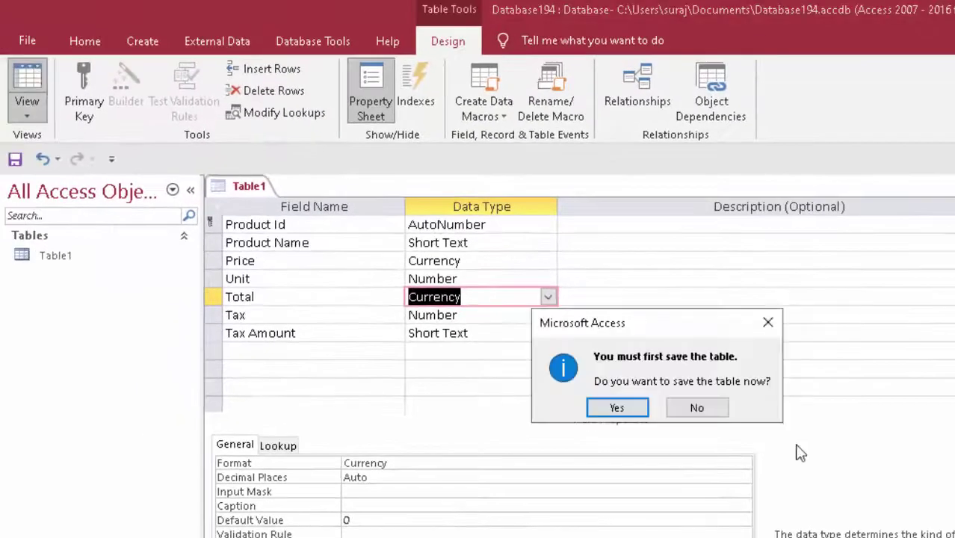
click(644, 410)
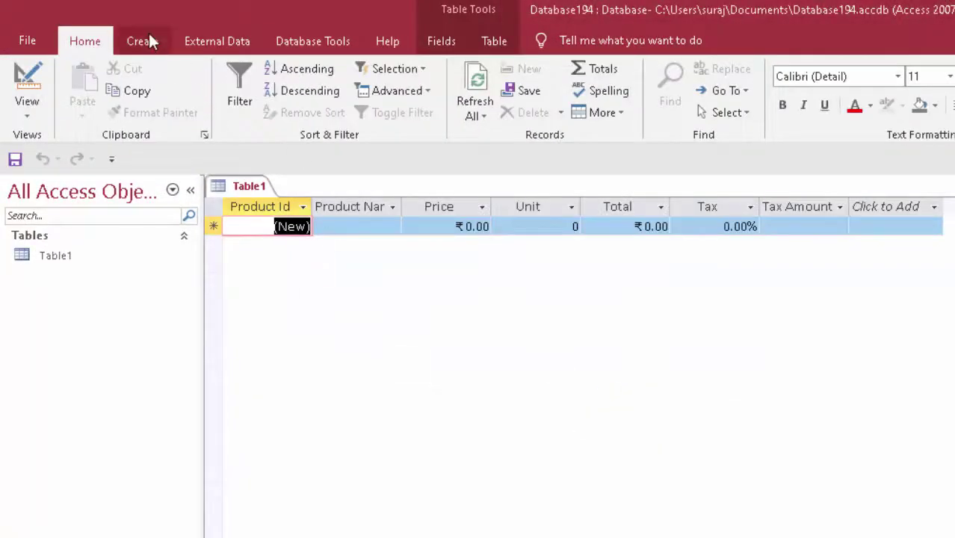
Create a new query in Design View with Table1 added as its source.
click(147, 40)
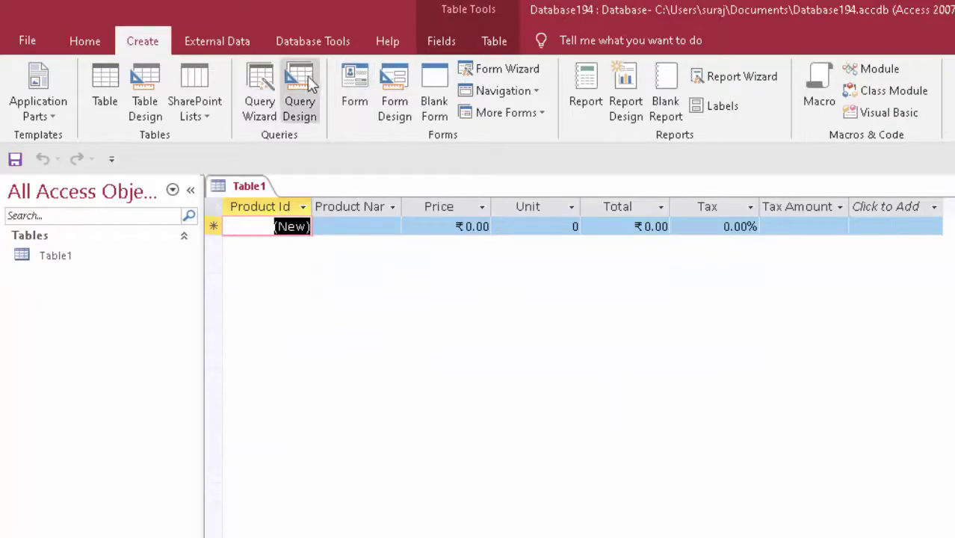
click(305, 88)
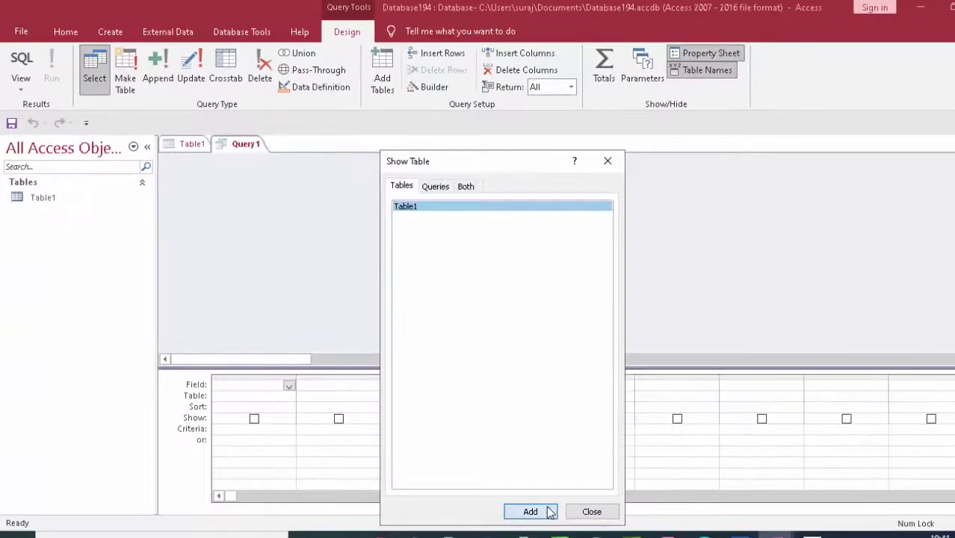
click(545, 512)
click(591, 512)
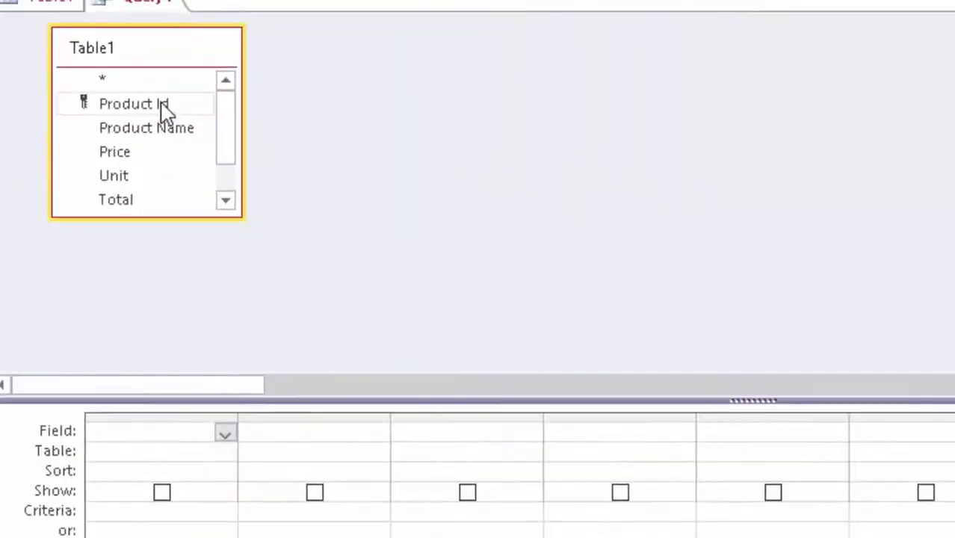
Add Product Id, Product Name, Price, Unit, Total, Tax and Tax Amount to the query grid.
double_click(210, 155)
double_click(201, 171)
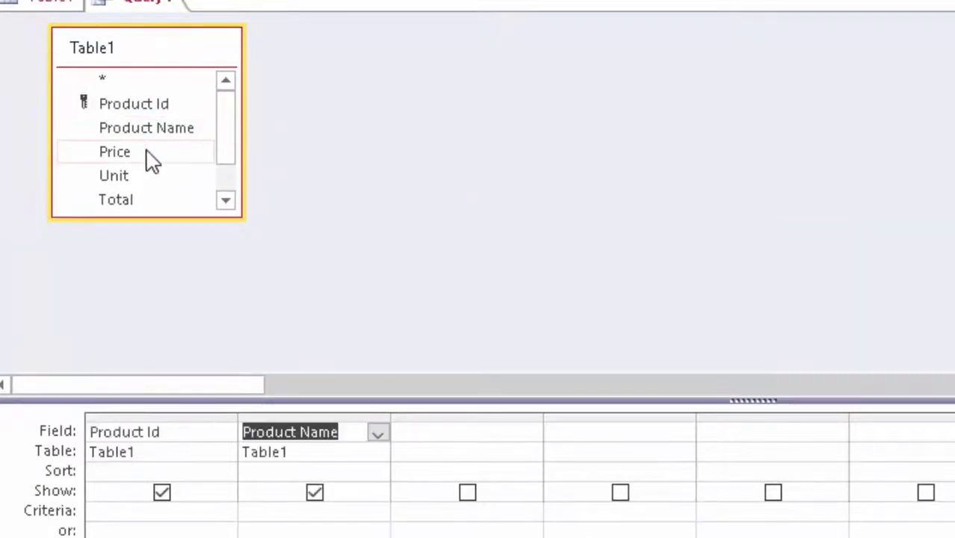
double_click(145, 153)
double_click(145, 178)
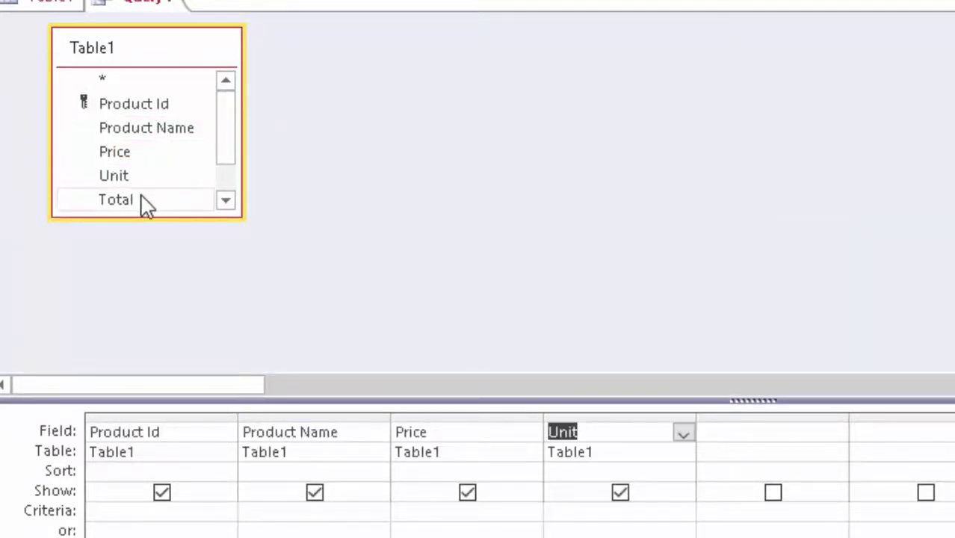
click(145, 199)
click(226, 201)
click(225, 200)
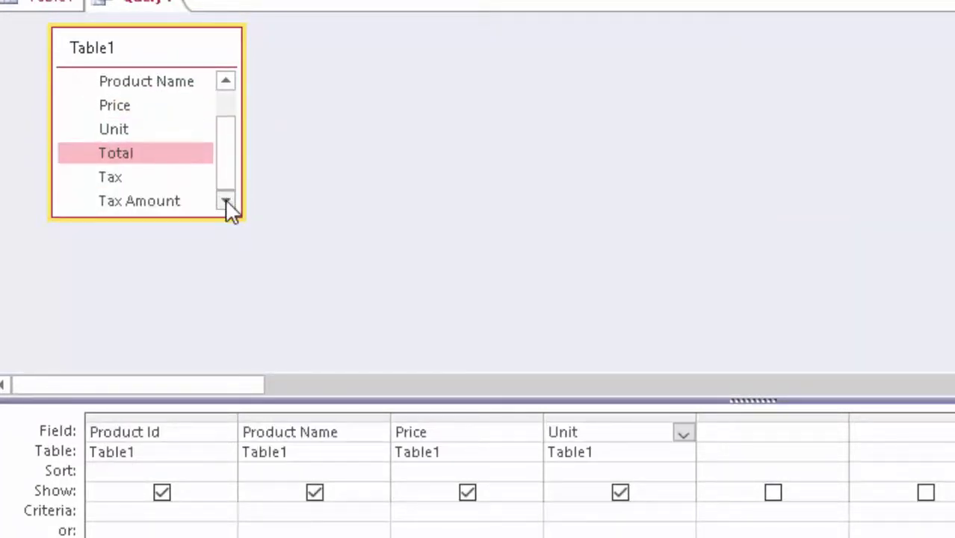
click(151, 177)
double_click(121, 179)
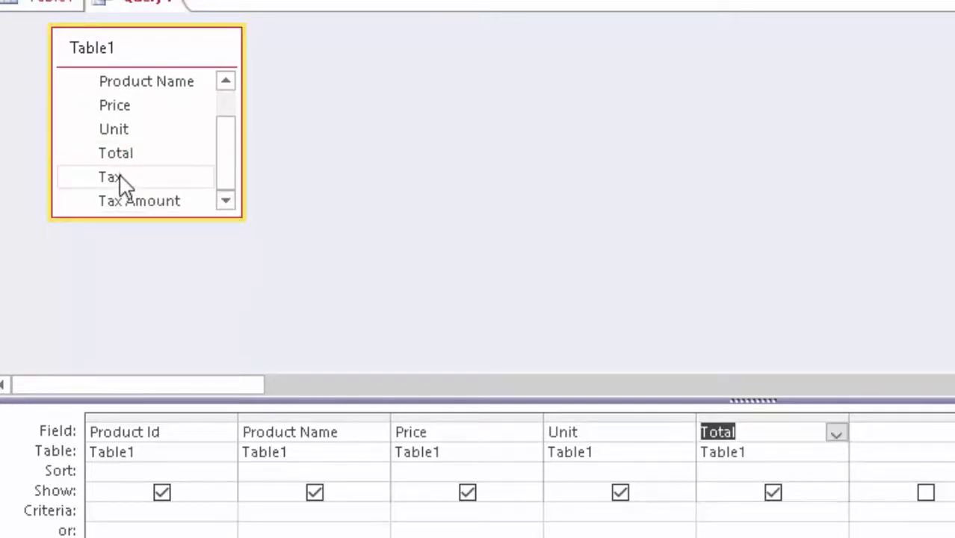
double_click(120, 177)
double_click(136, 201)
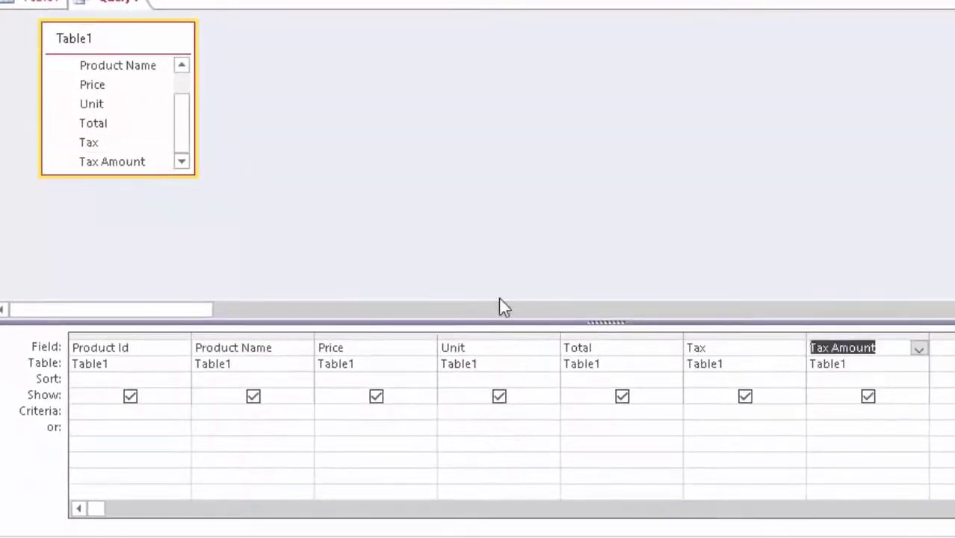
Replace the Total column with the expression Total: [Price]*[Unit] using the Zoom box.
click(610, 346)
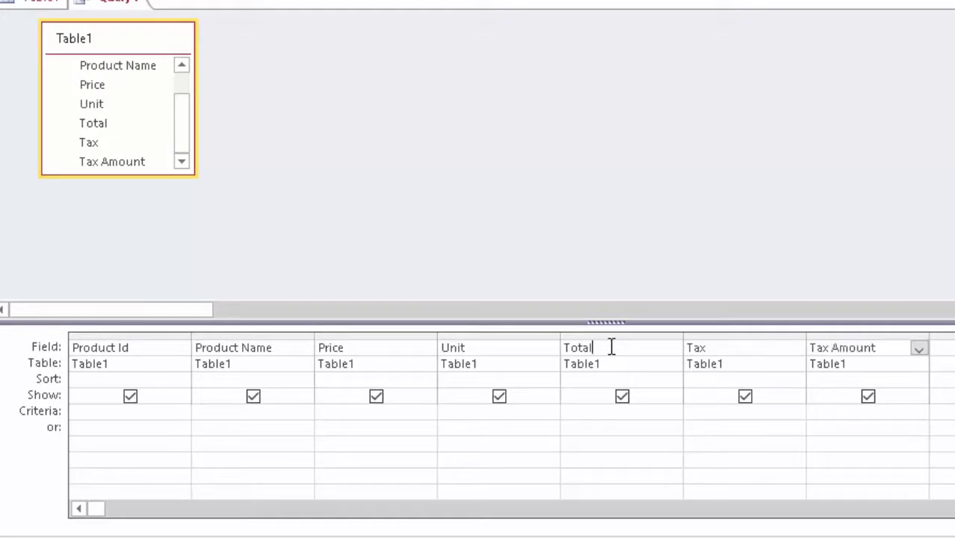
right_click(610, 346)
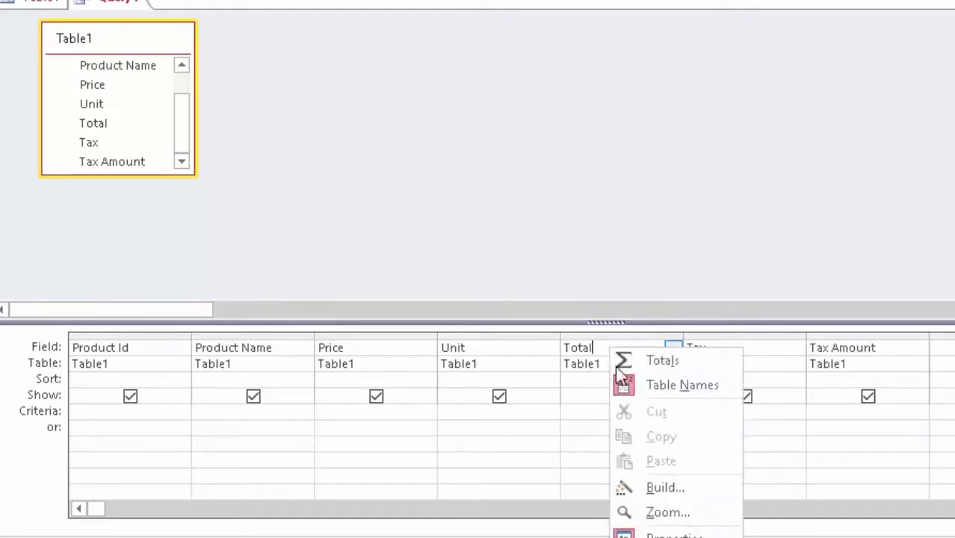
click(684, 515)
text(:[Pri)
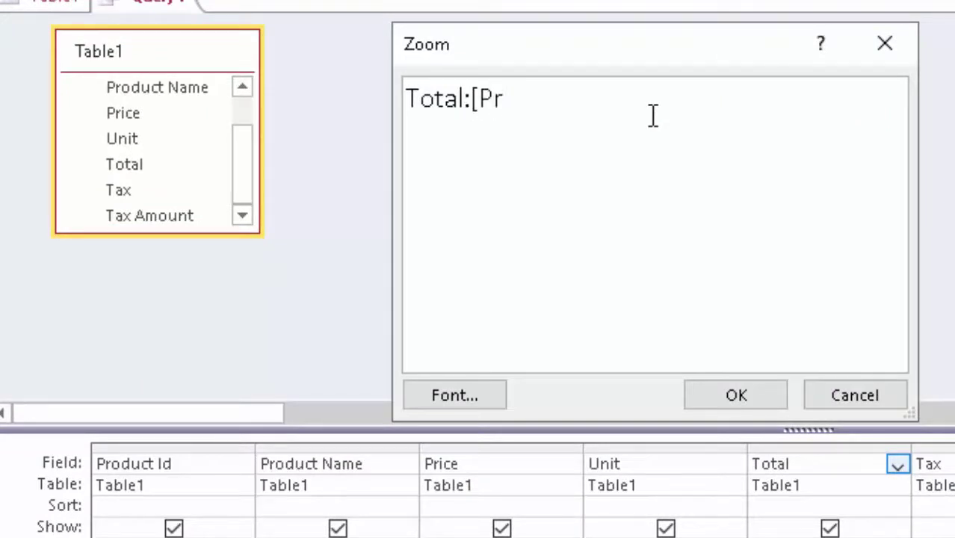
text(ce]*)
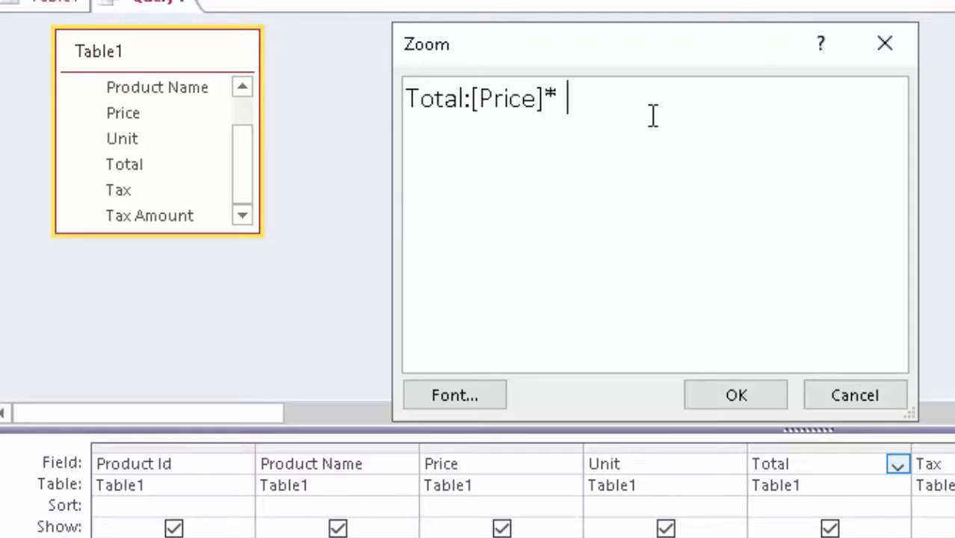
text([Unit)
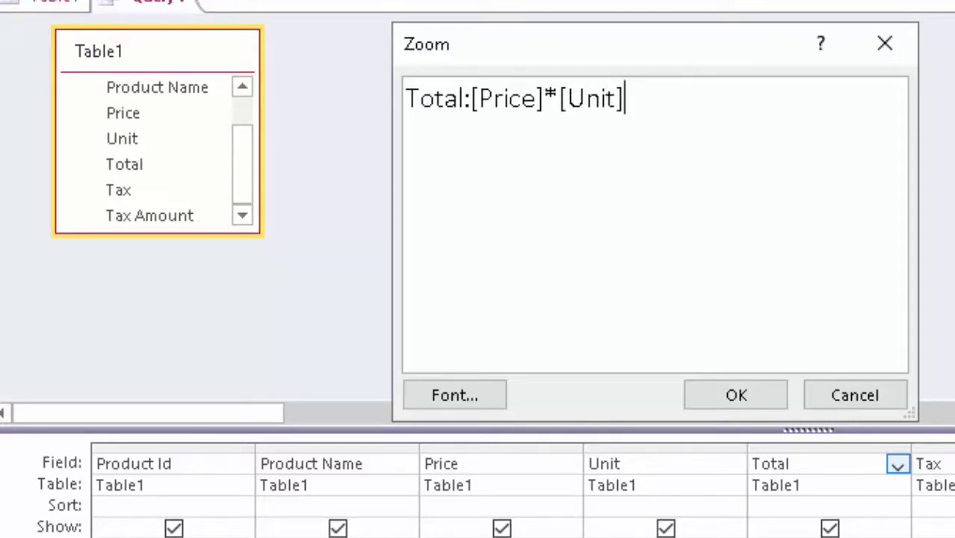
click(747, 395)
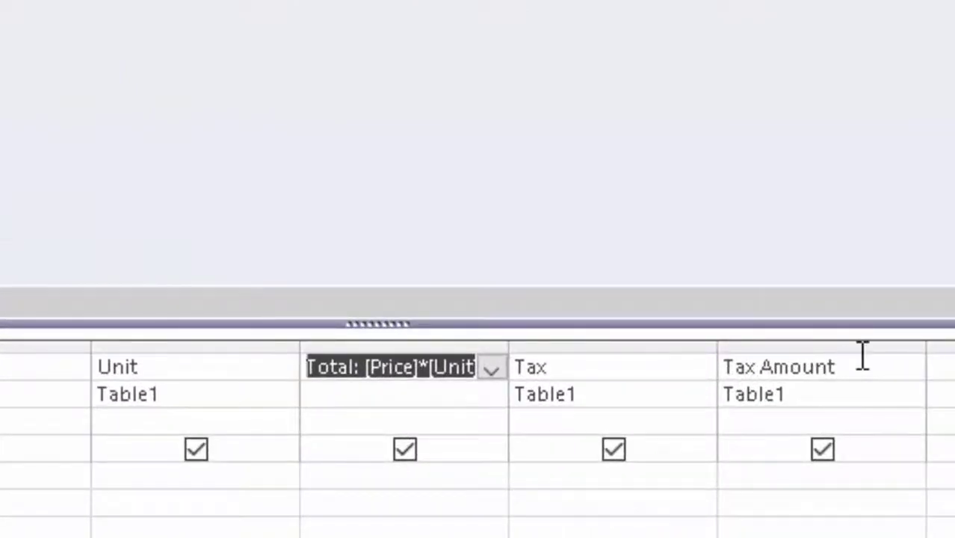
Enter Tax Amount:[Total]*[Tax] in the Tax Amount column via the Zoom box.
right_click(861, 363)
click(935, 534)
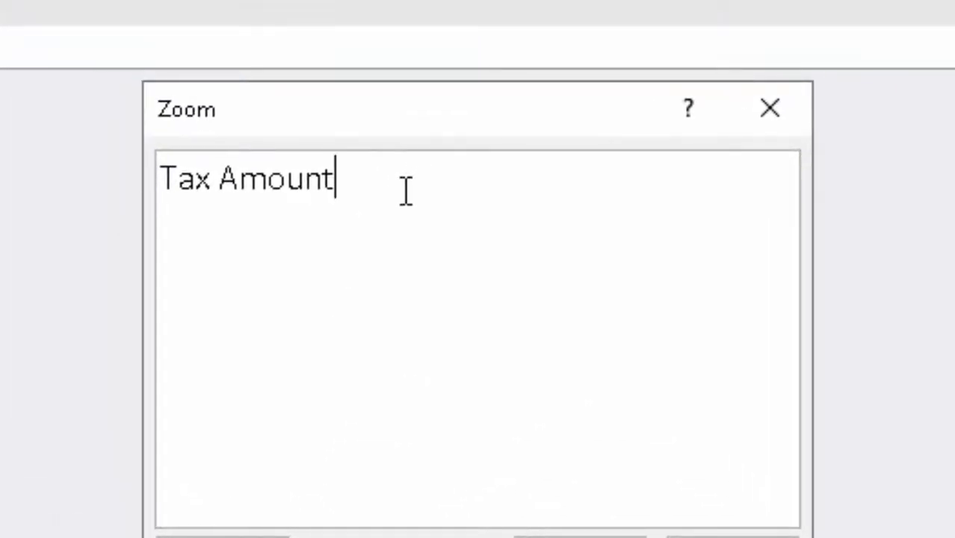
text(:[)
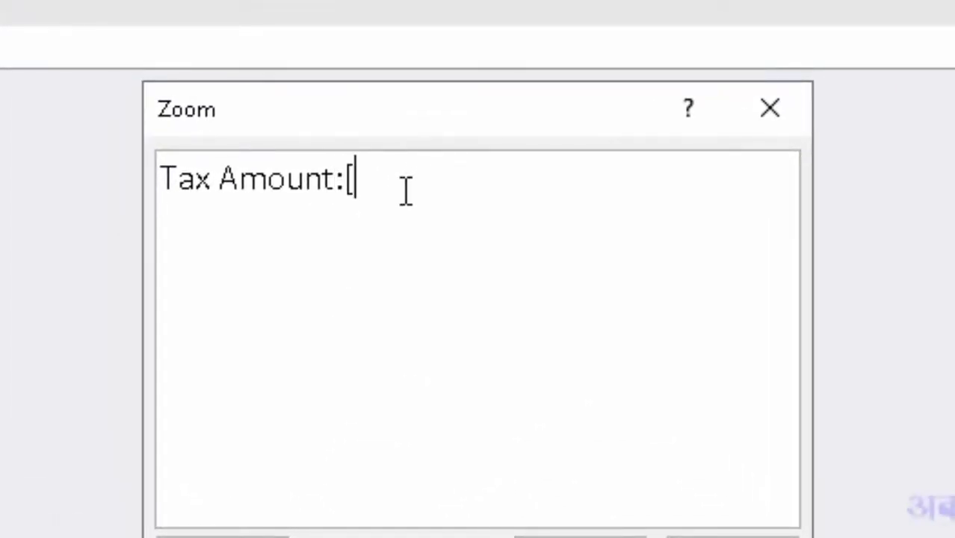
text(T)
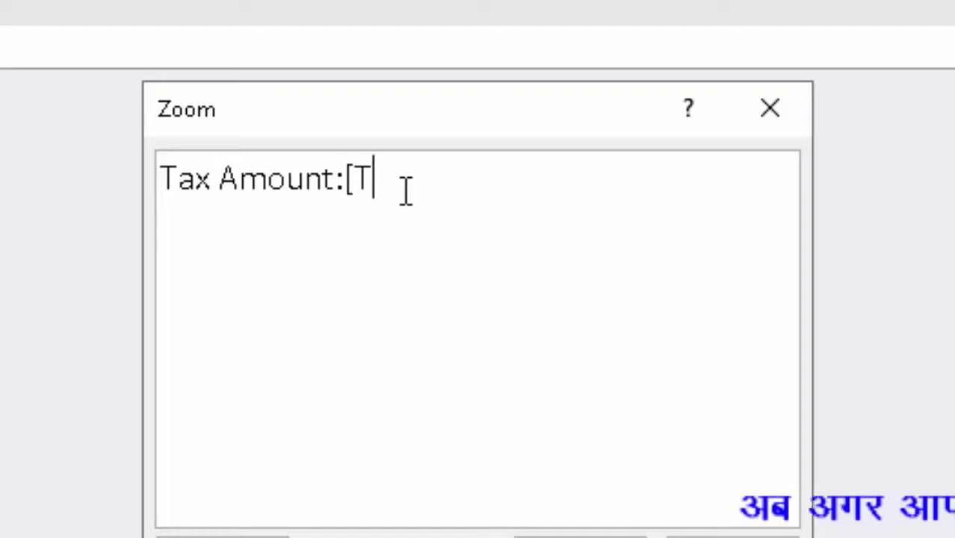
text(otal)
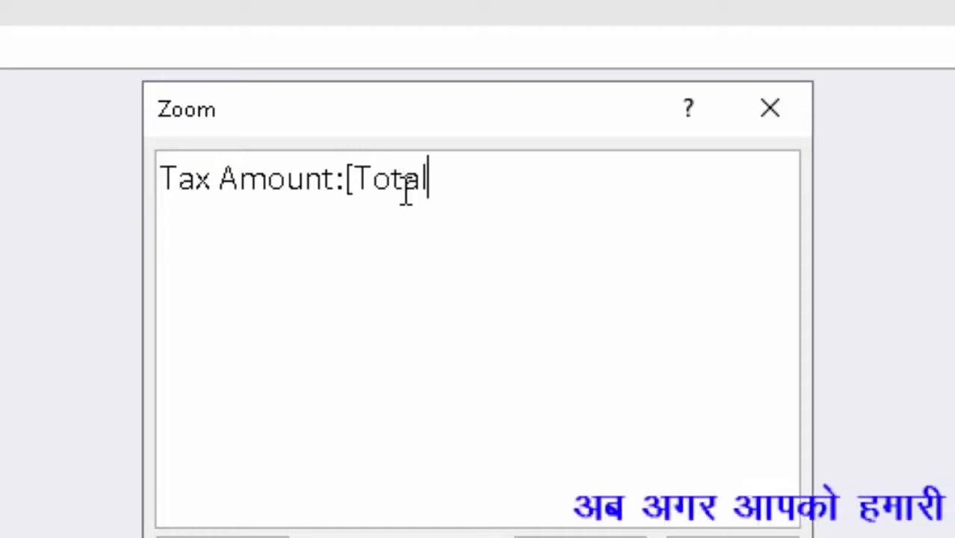
text(]*)
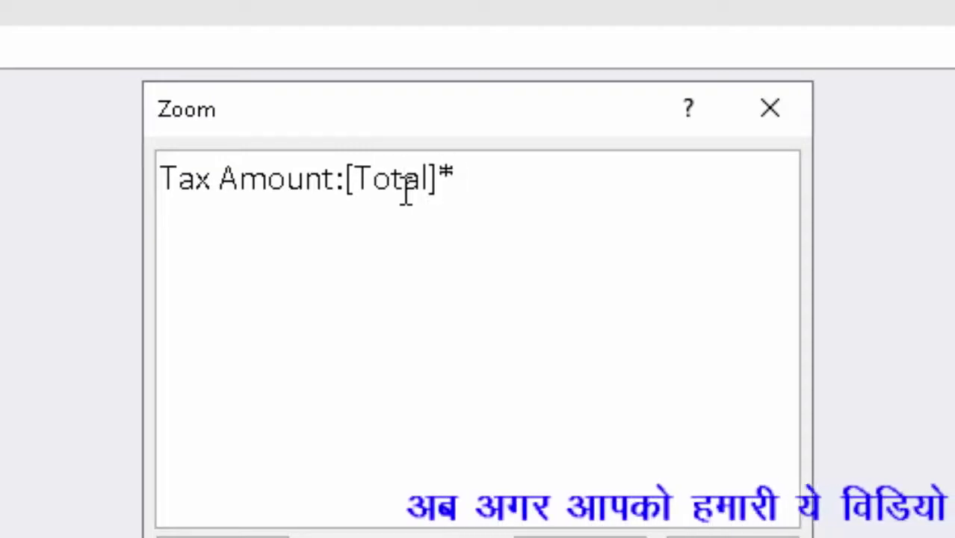
text([T)
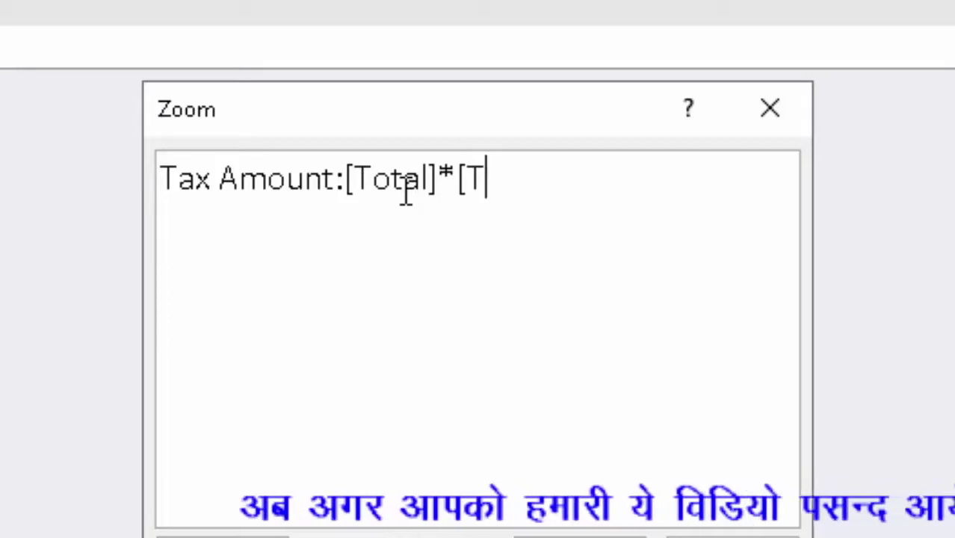
text(ax)
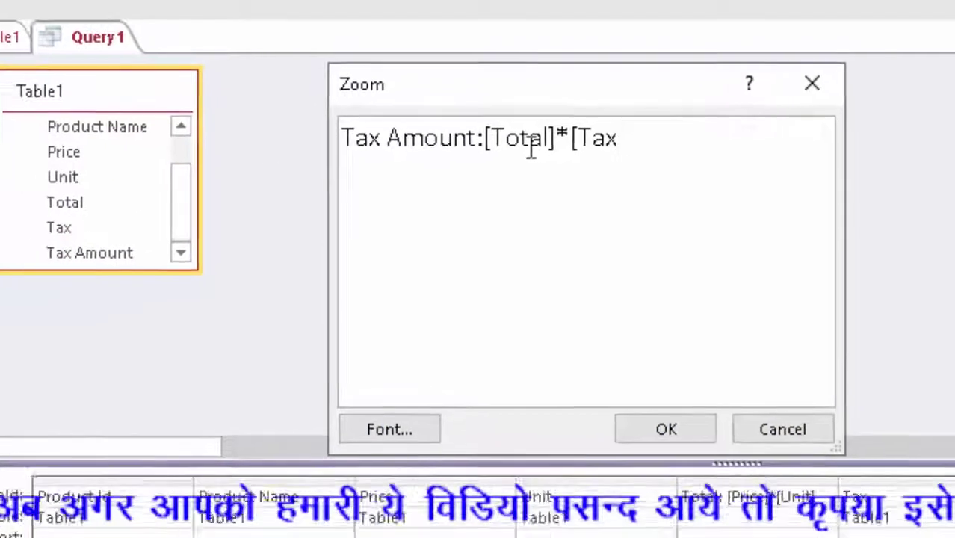
text(])
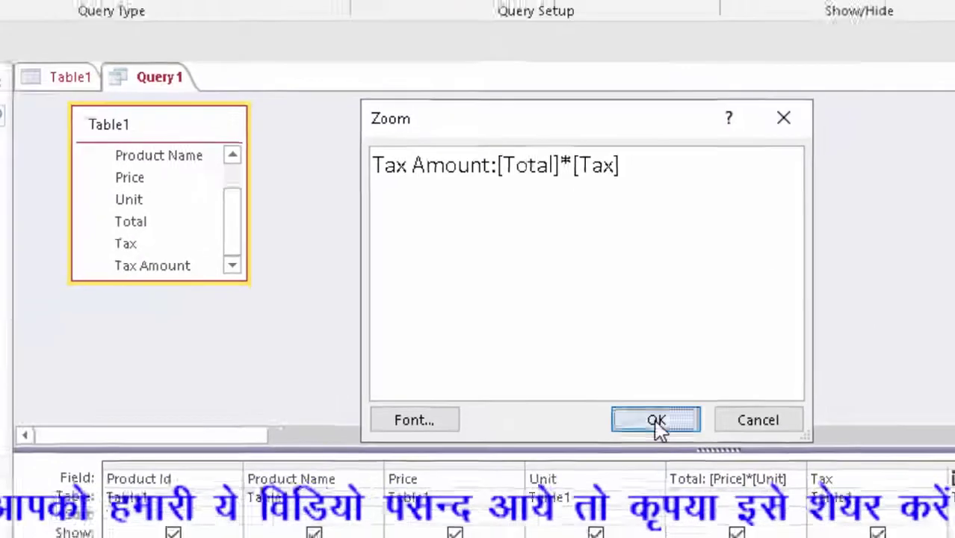
click(665, 426)
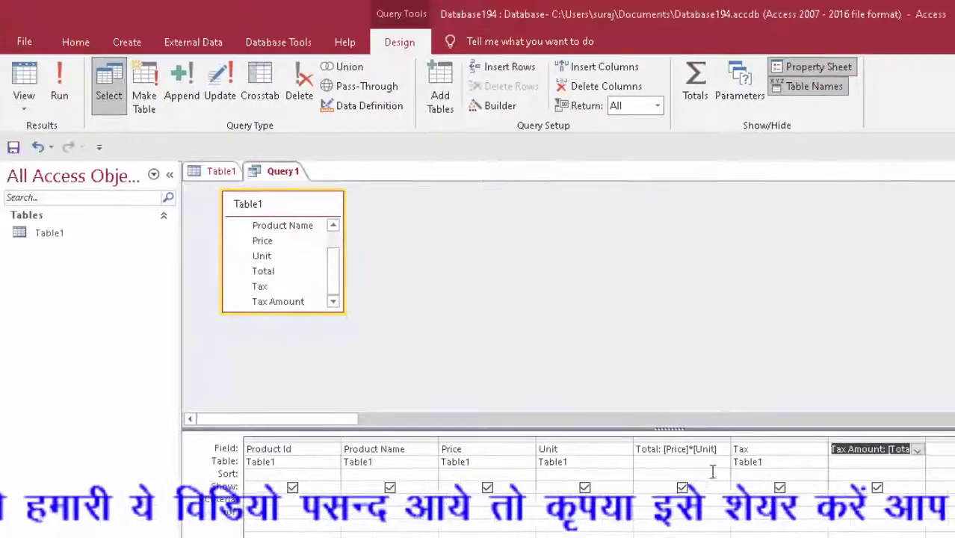
Run Query1, autofit the Product Name column, and enter 'Keyboard' as the product name.
click(60, 79)
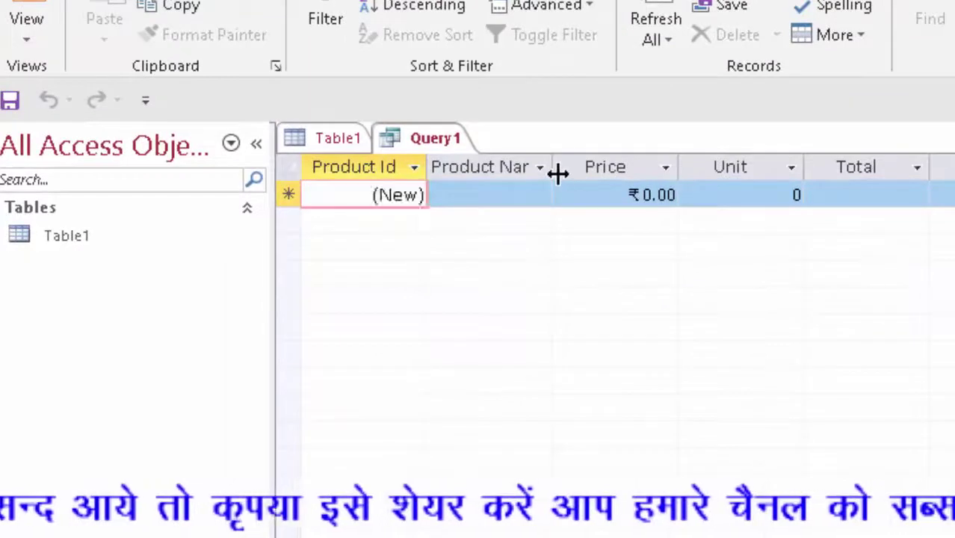
double_click(554, 168)
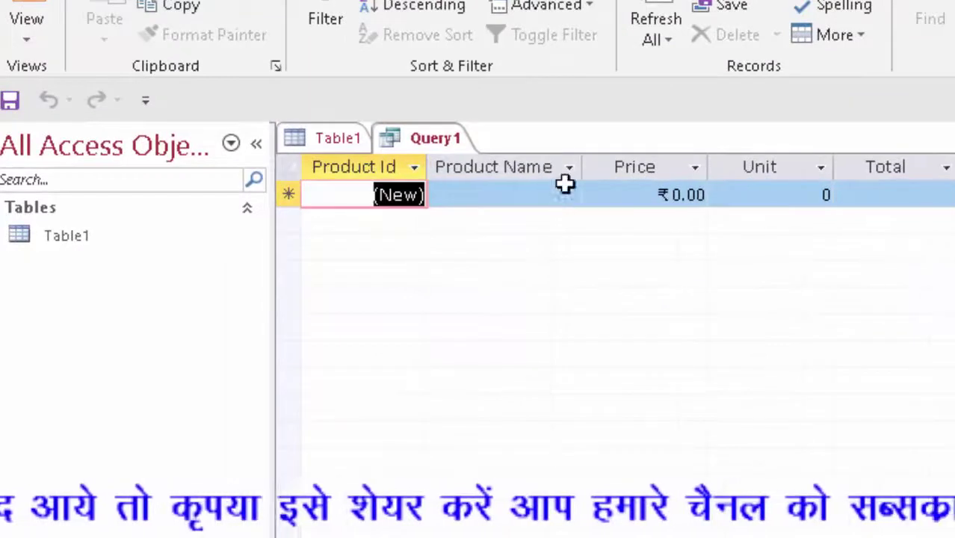
click(493, 195)
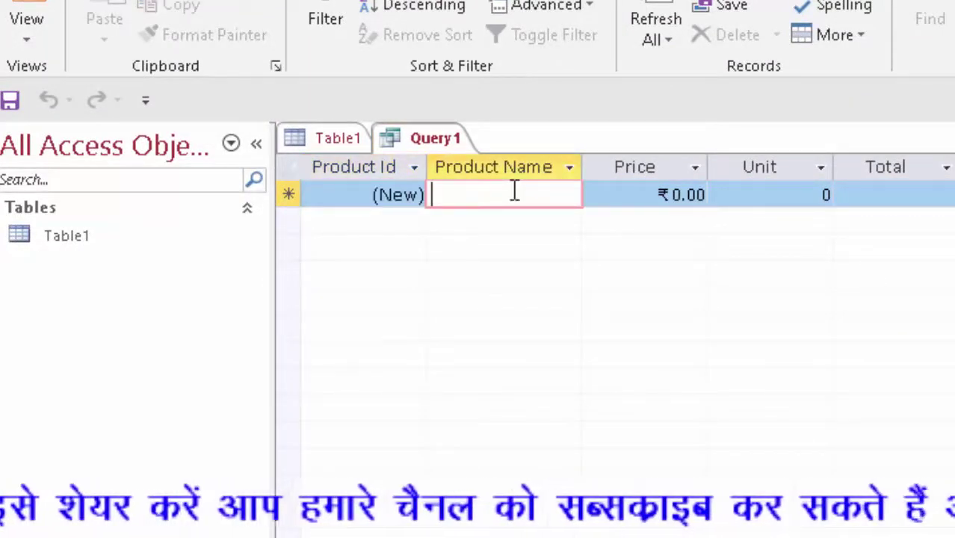
text(Key)
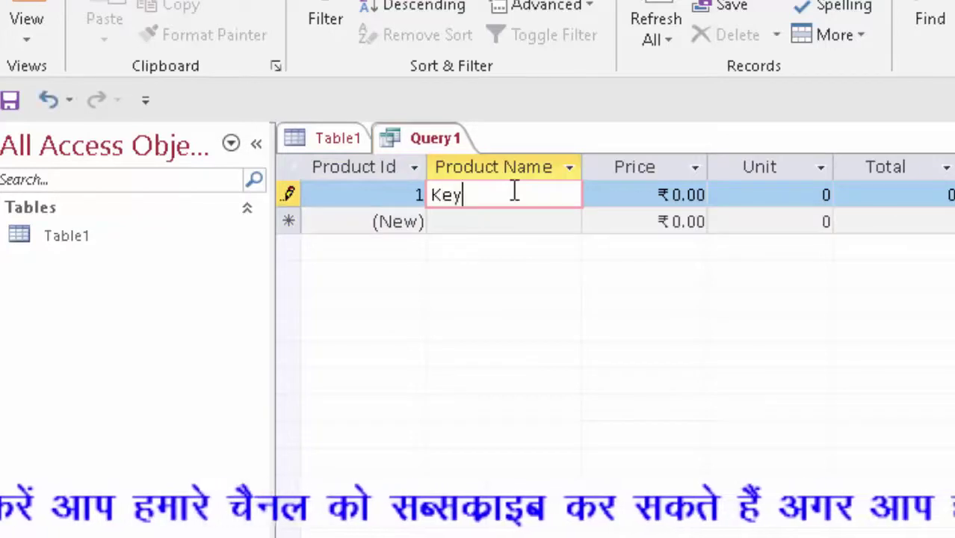
text(board)
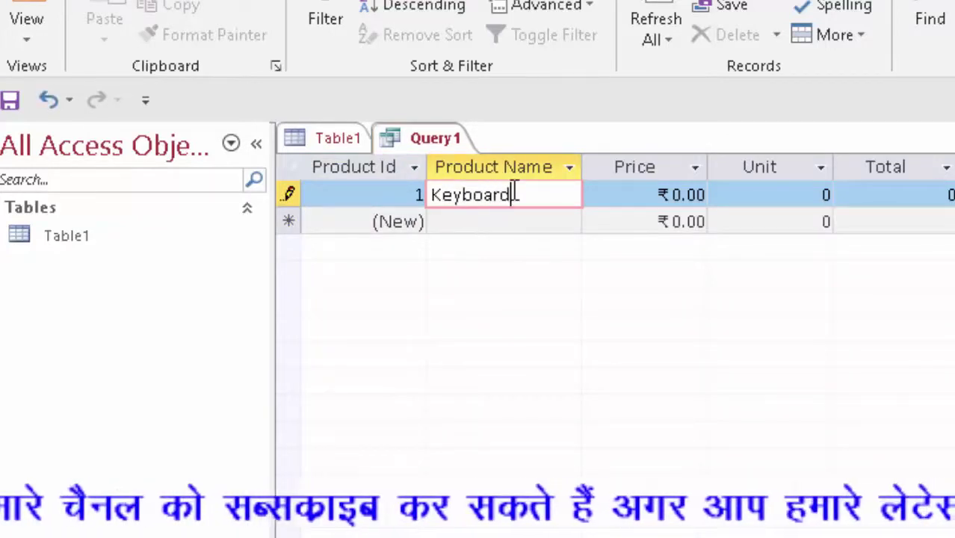
Give Keyboard Price ₹200, Unit 56 and Tax 4.90%, yielding Total 11200 and Tax Amount 548.8.
key(Tab)
text(2)
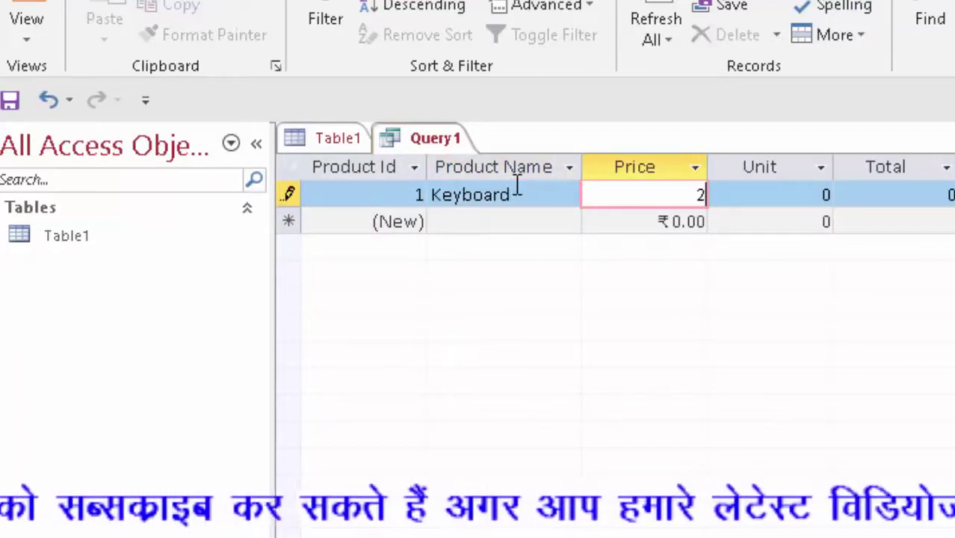
key(Tab)
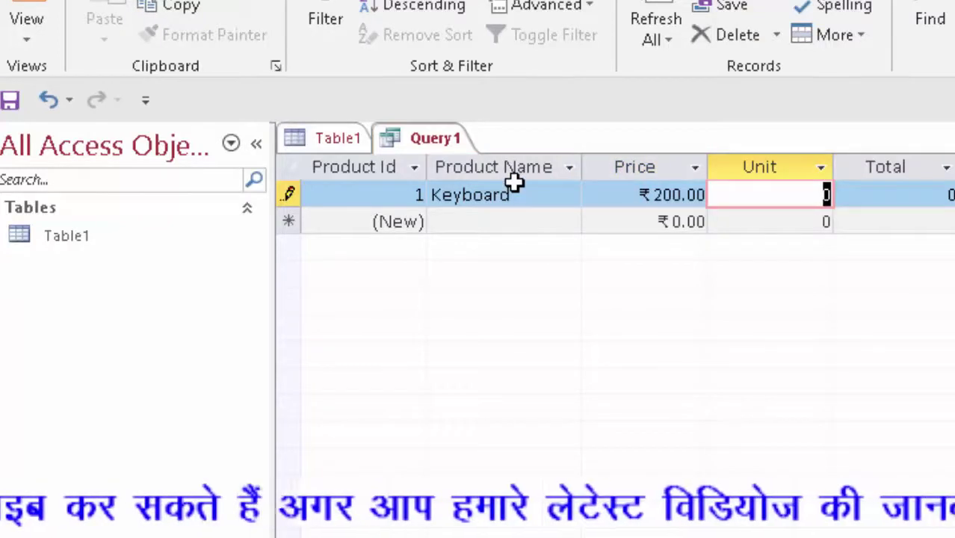
text(56)
key(Tab)
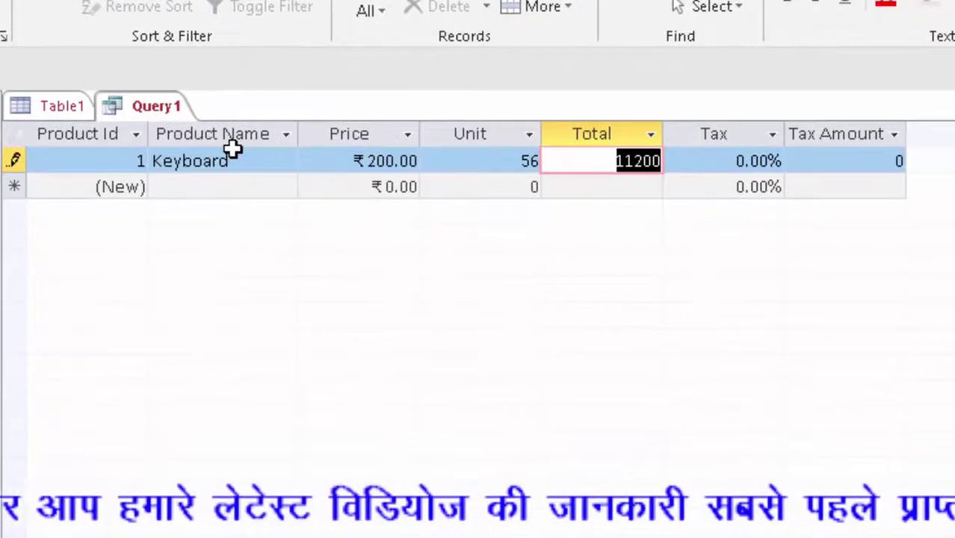
key(Tab)
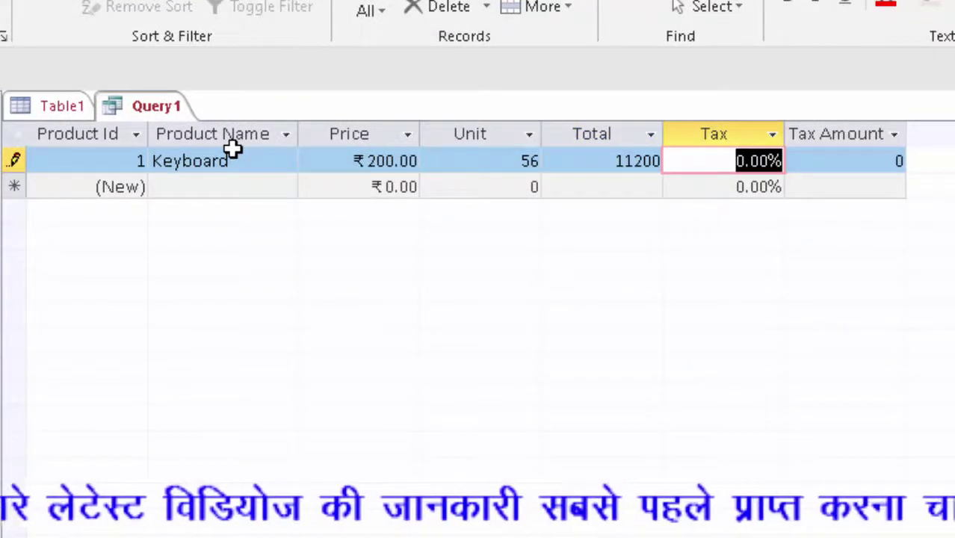
text(4.)
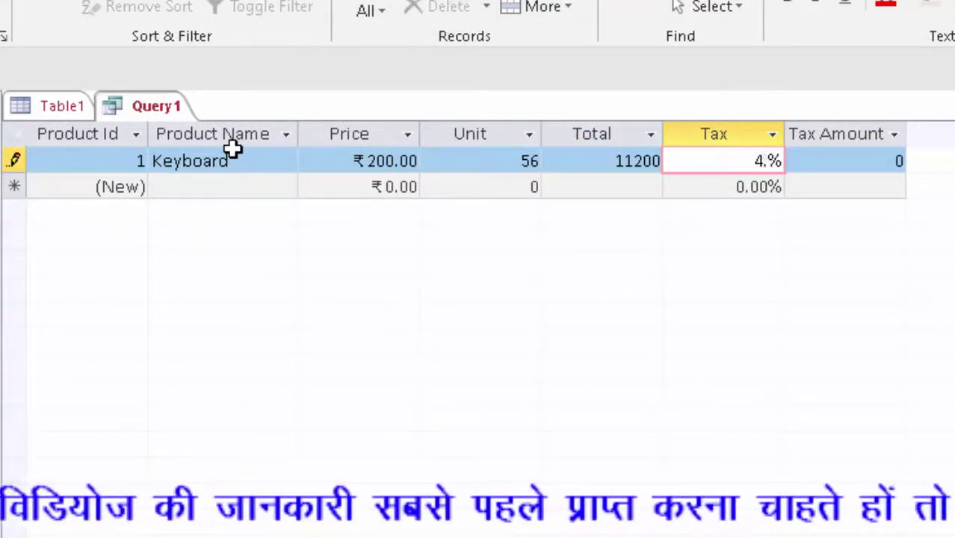
text(9)
key(Tab)
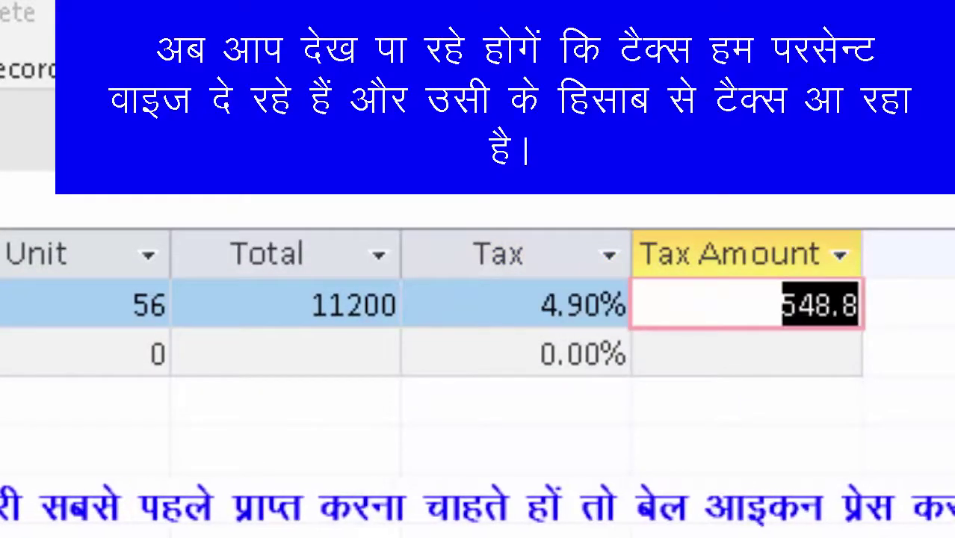
key(Tab)
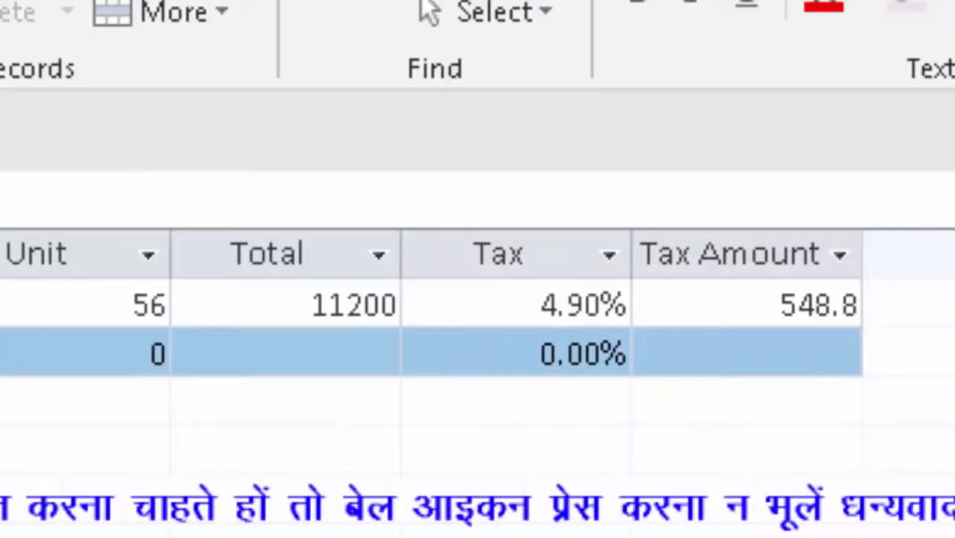
Add a Mouse record priced ₹120 with 20 units and 10% tax, giving Total 2400 and Tax Amount 240.
text(M)
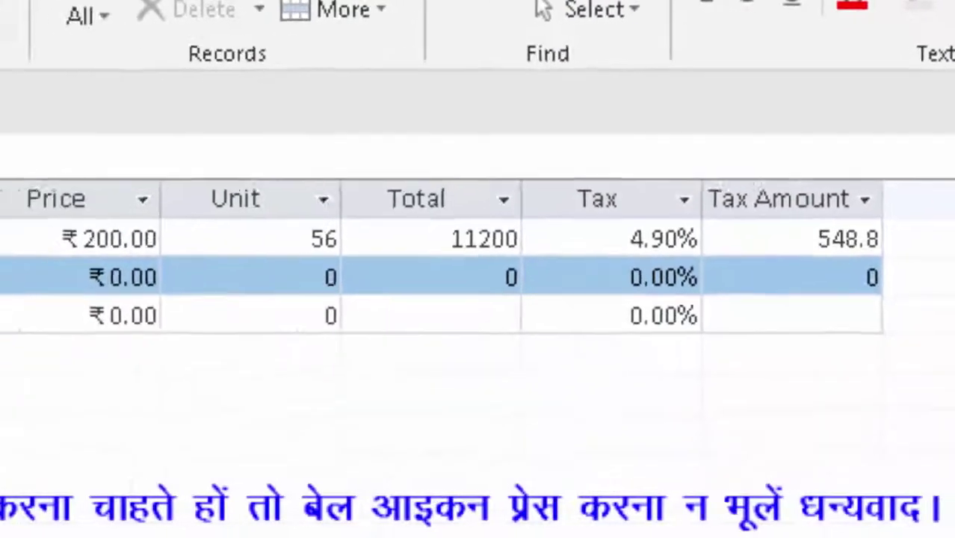
text(ouse)
key(Tab)
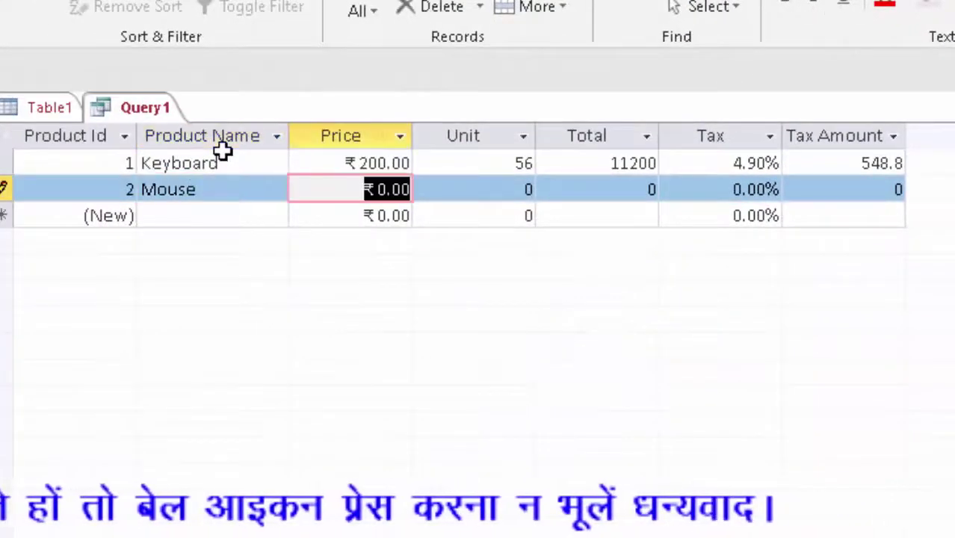
text(120)
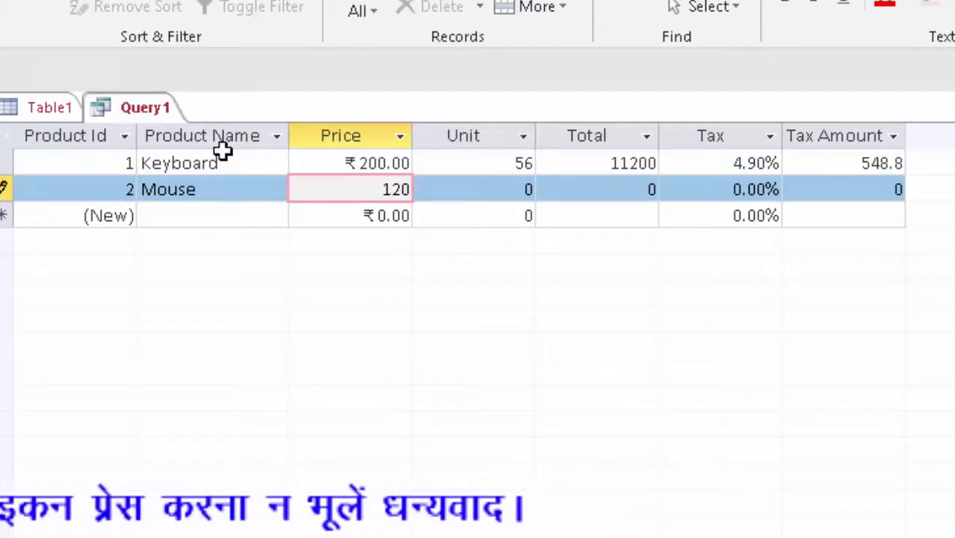
key(Tab)
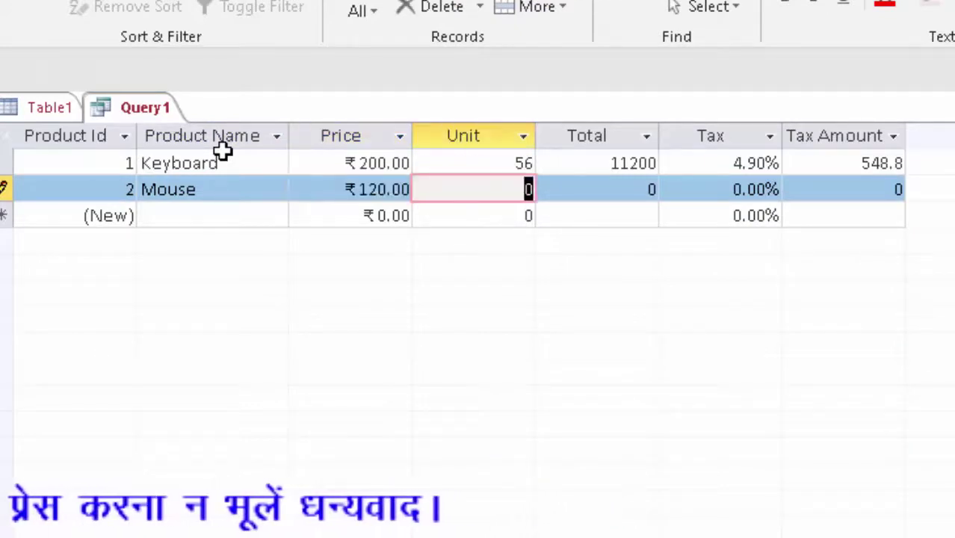
text(2)
key(Tab)
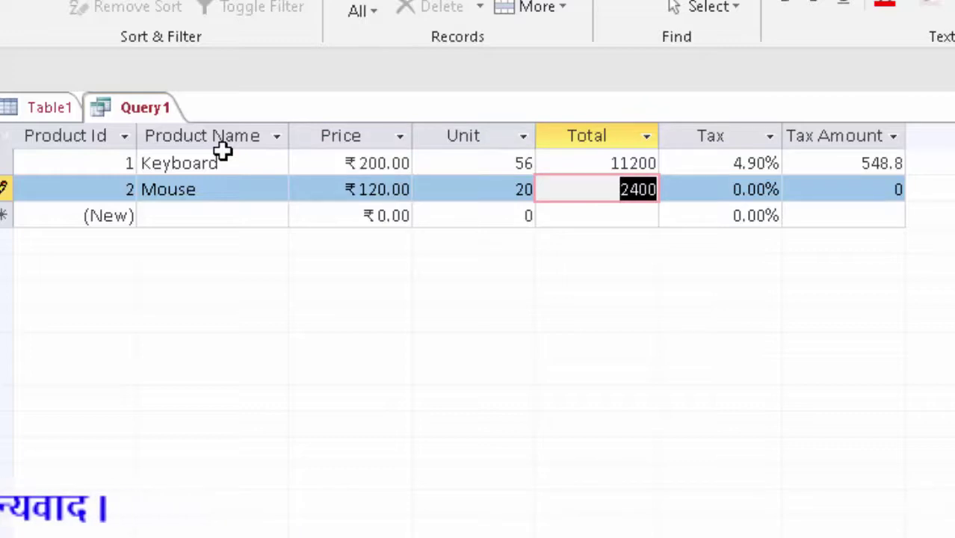
key(Tab)
text(1)
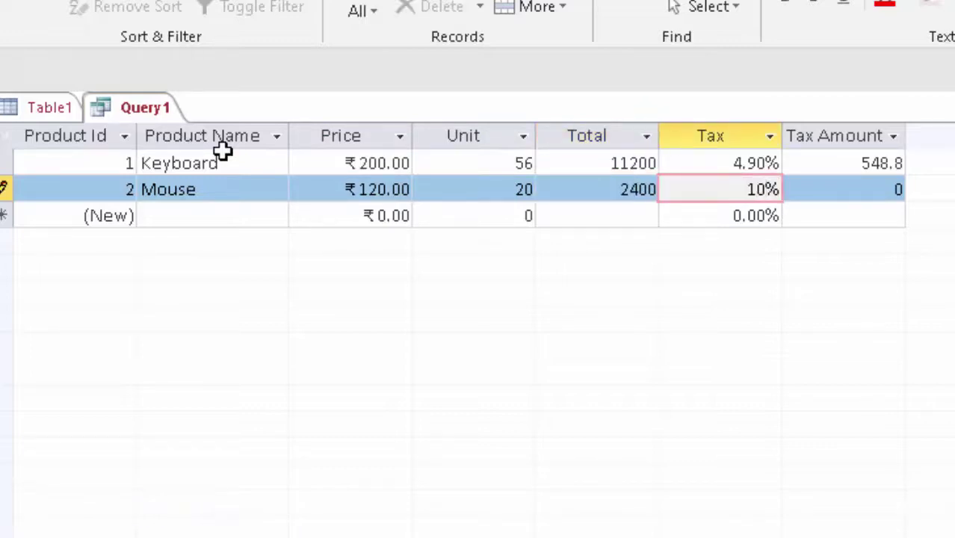
key(Tab)
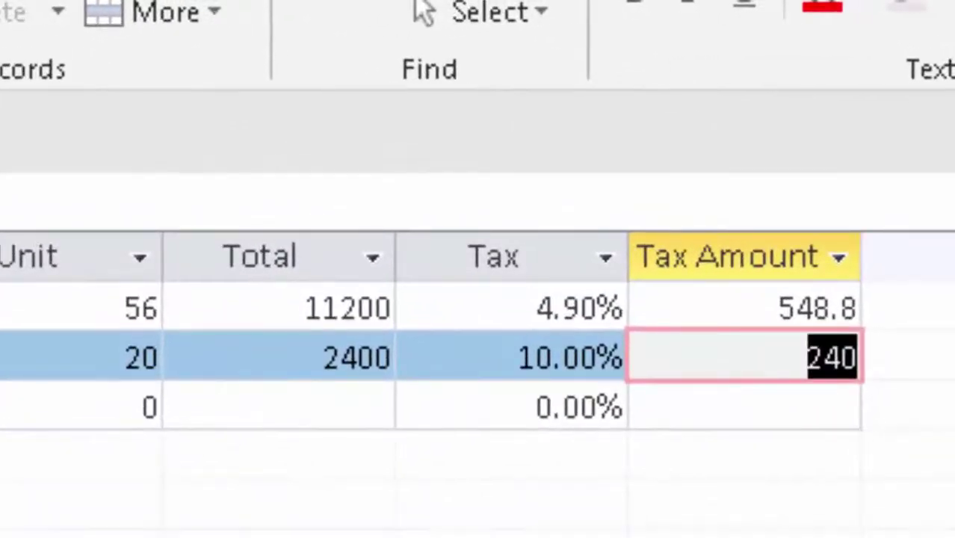